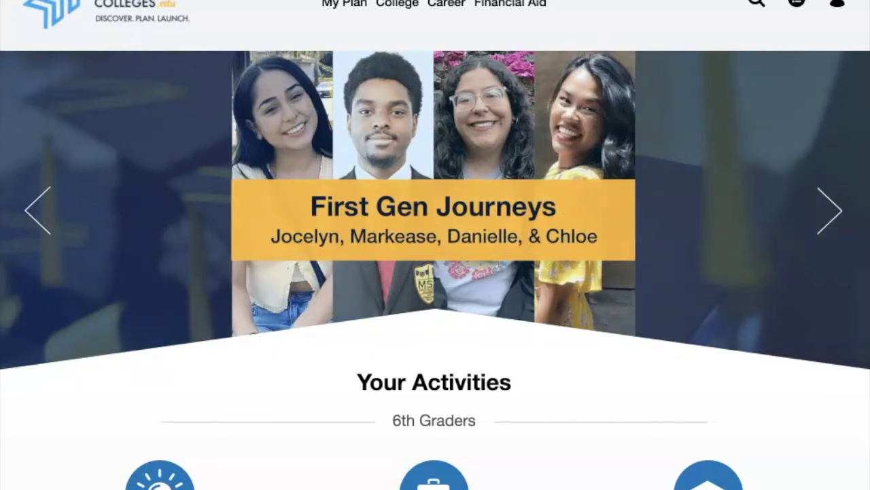
# - Open the Interest Profiler from the career exploration resources
pyautogui.click(425, 304)
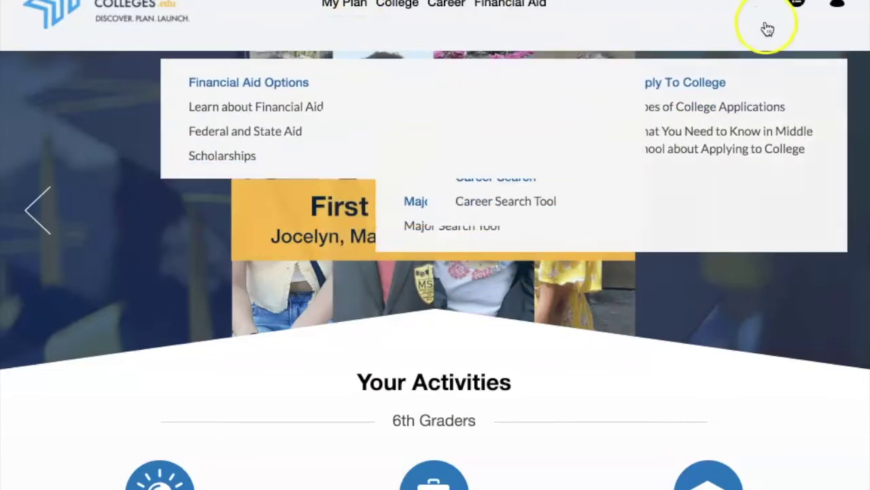
pyautogui.click(835, 12)
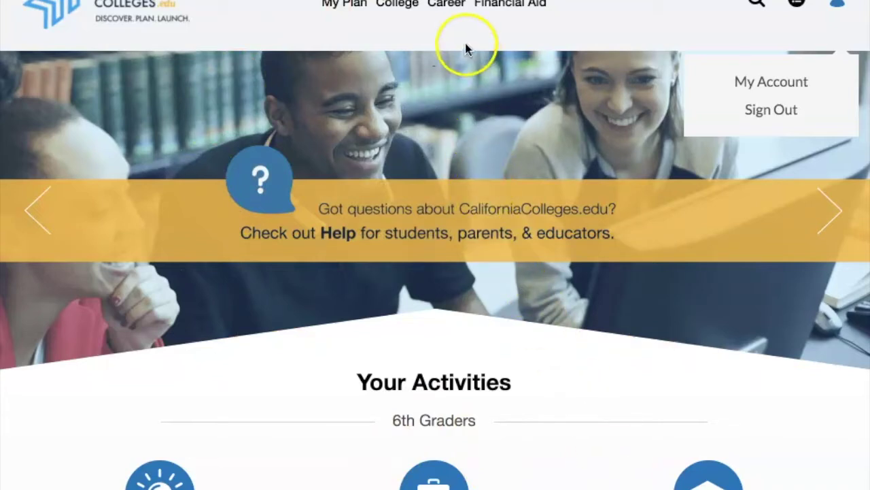
pyautogui.moveTo(442, 12)
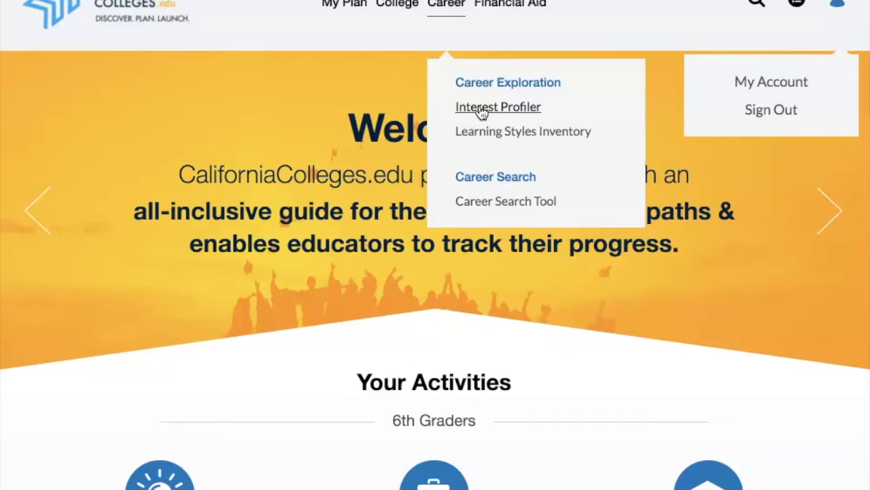
pyautogui.click(482, 110)
# - Review the Interest Profiler introduction on matching interests to careers and start the assessment
pyautogui.click(436, 212)
pyautogui.scroll(-5, 416, 236)
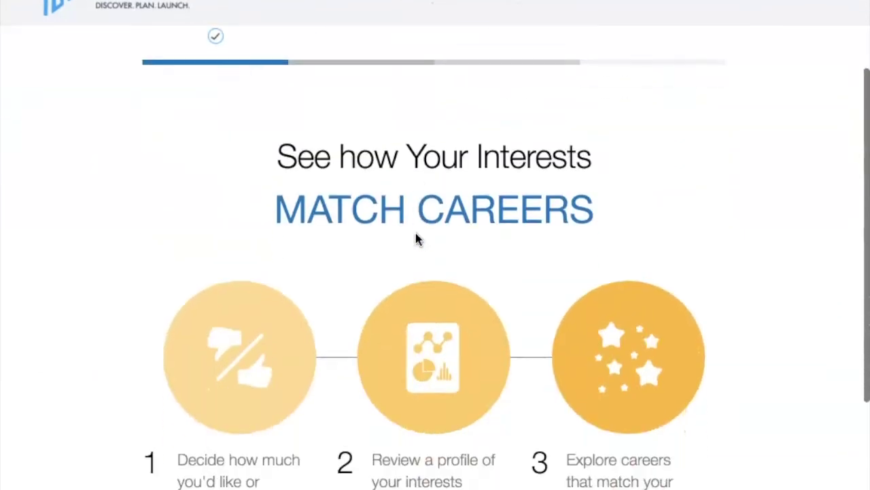
pyautogui.scroll(-3, 415, 237)
pyautogui.scroll(7, 415, 236)
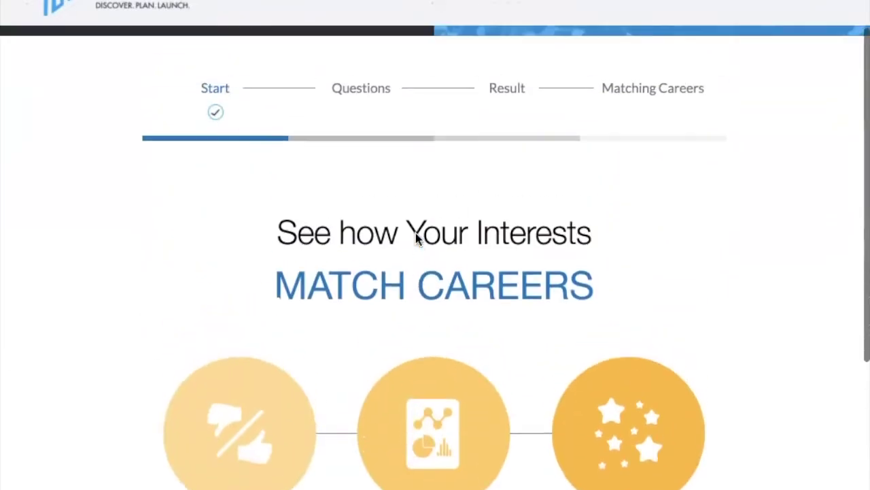
pyautogui.click(673, 75)
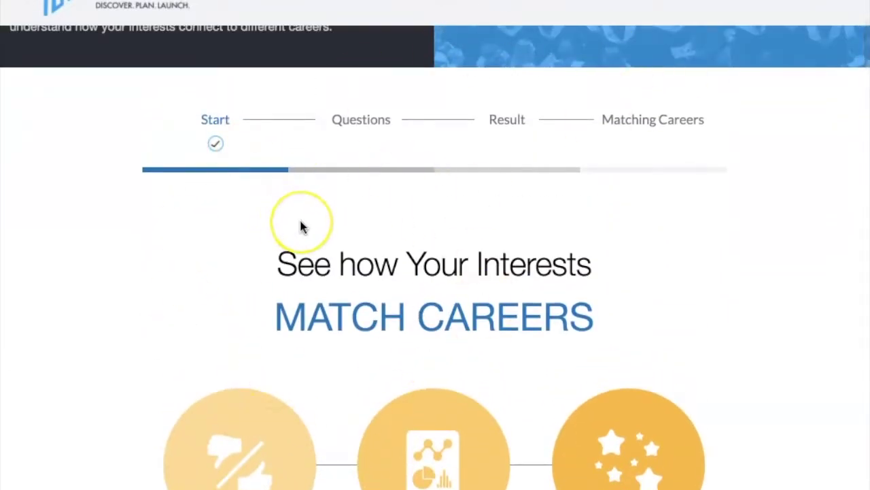
pyautogui.scroll(-7, 302, 228)
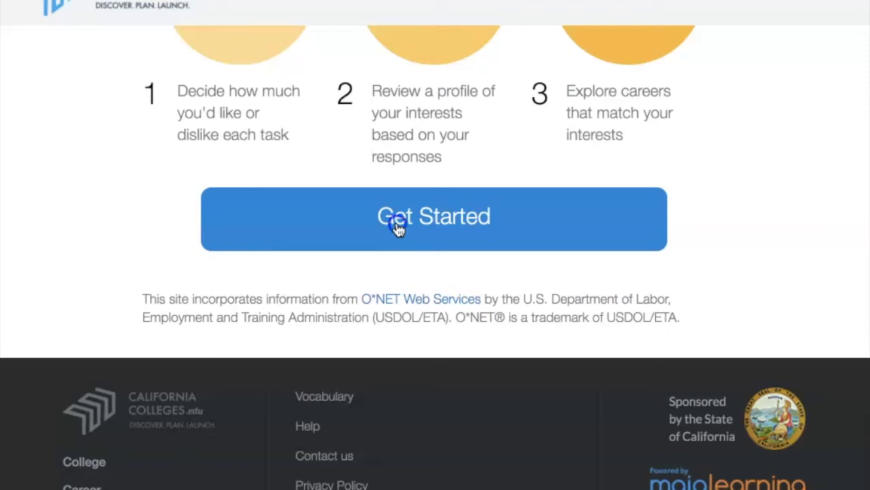
pyautogui.click(398, 230)
# - Rate building kitchen cabinets and laying brick or tile as Strongly Like
pyautogui.scroll(5, 354, 145)
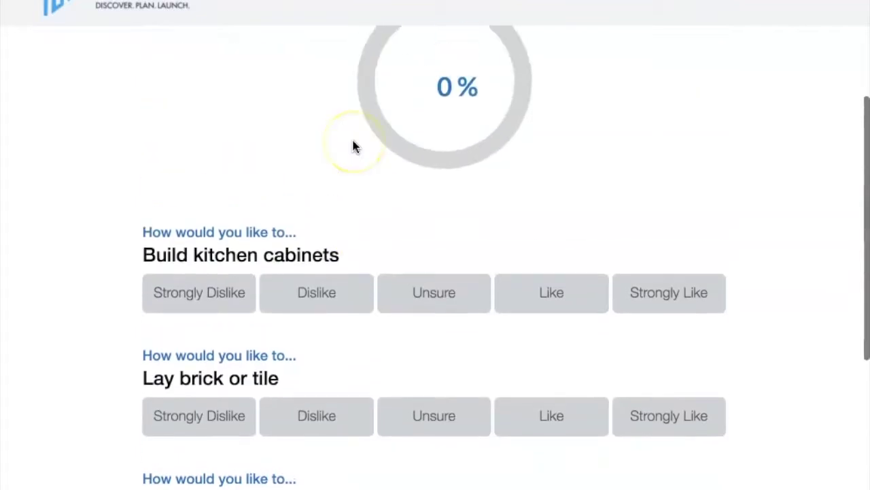
pyautogui.scroll(4, 354, 145)
pyautogui.scroll(1, 355, 144)
pyautogui.scroll(-2, 356, 143)
pyautogui.click(338, 148)
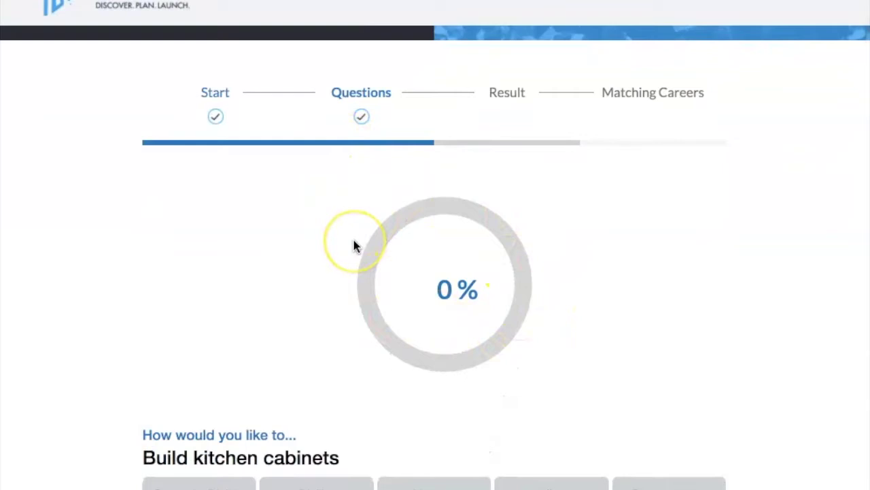
pyautogui.scroll(-4, 353, 244)
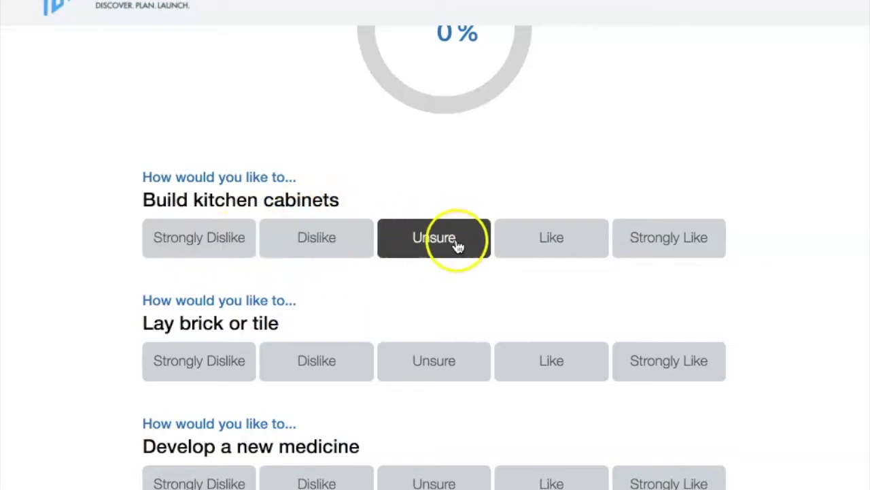
pyautogui.click(678, 230)
pyautogui.click(680, 371)
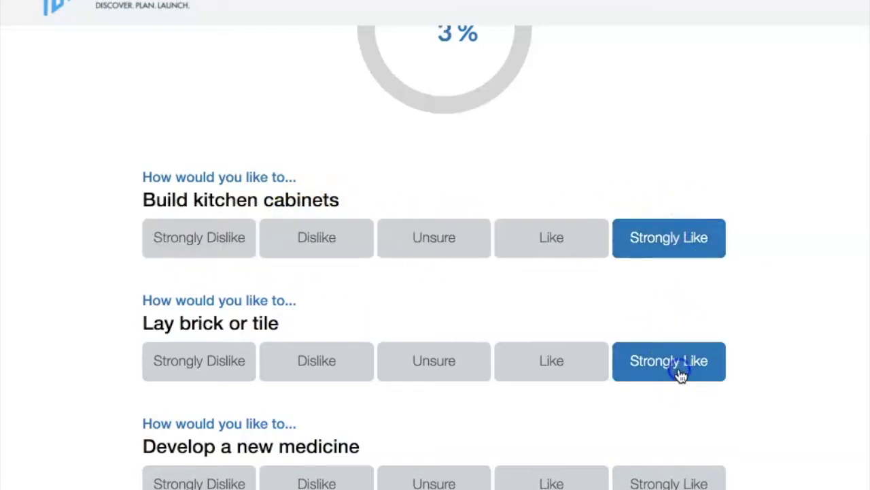
# - Rate kitchen cabinets, brick or tile, new medicine, water pollution and writing books or plays as Strongly Dislike, and continue to the following questions
pyautogui.click(213, 244)
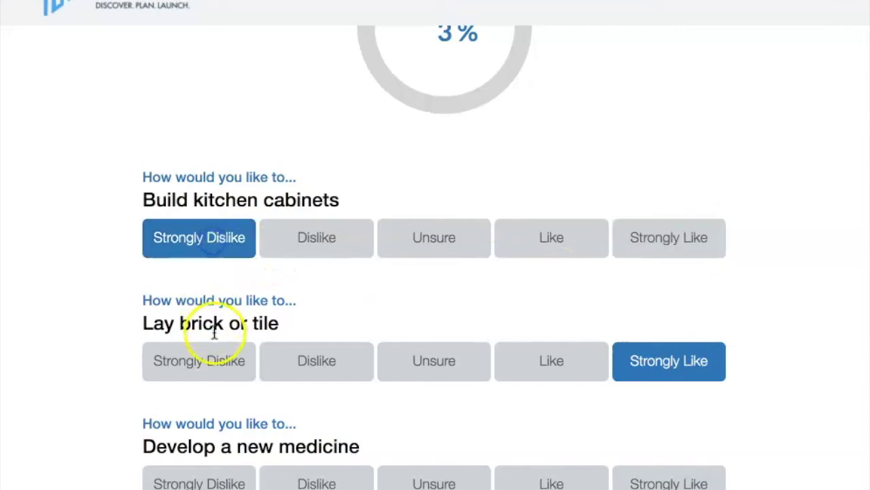
pyautogui.click(212, 371)
pyautogui.click(206, 482)
pyautogui.scroll(-6, 204, 486)
pyautogui.click(190, 170)
pyautogui.click(189, 293)
pyautogui.click(445, 355)
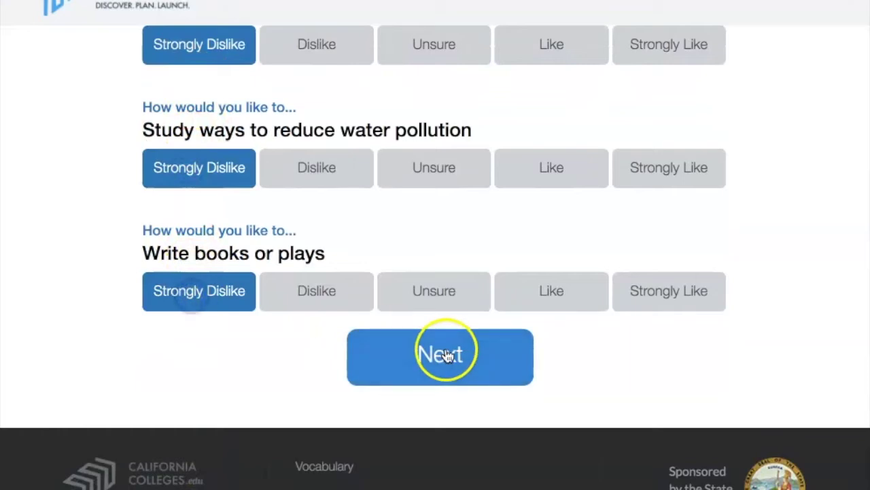
# - Rate teaching exercise Like, helping people with problems Strongly Like, and musical instrument, stocks and retail store Strongly Dislike, and submit the page
pyautogui.scroll(-5, 447, 356)
pyautogui.scroll(-3, 447, 355)
pyautogui.click(190, 78)
pyautogui.scroll(1, 191, 98)
pyautogui.click(191, 101)
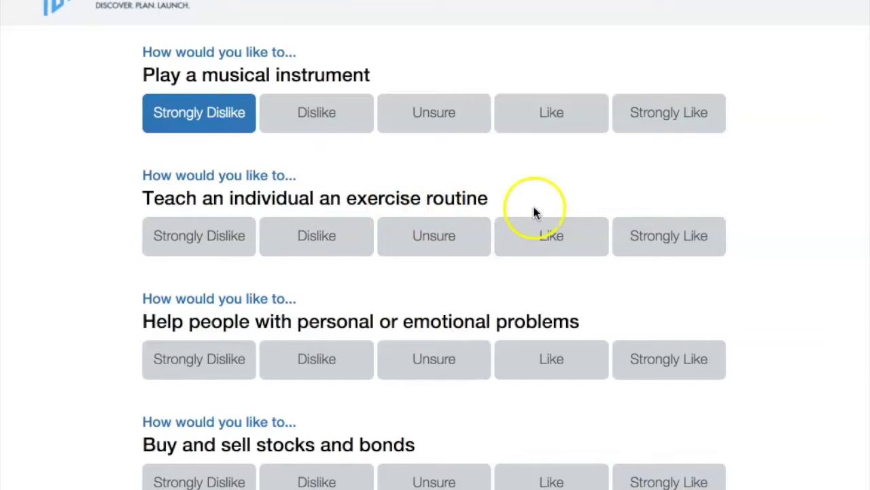
pyautogui.click(552, 235)
pyautogui.click(670, 365)
pyautogui.click(217, 480)
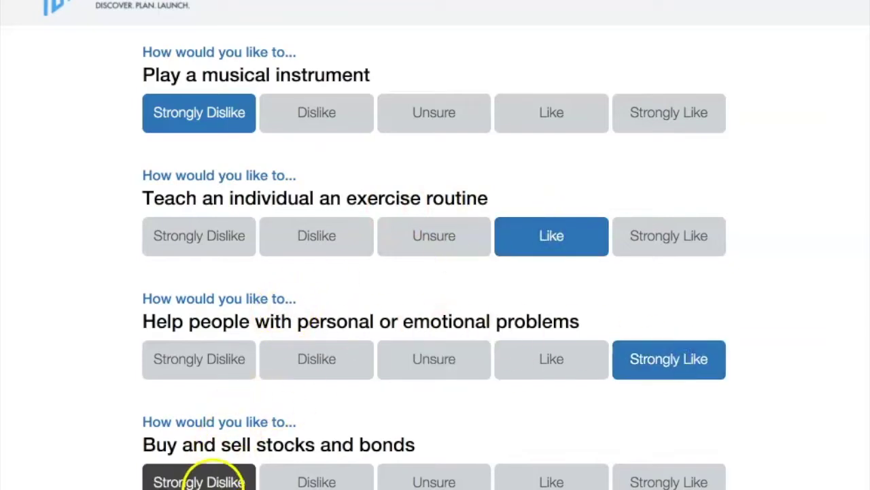
pyautogui.scroll(-4, 208, 408)
pyautogui.click(207, 357)
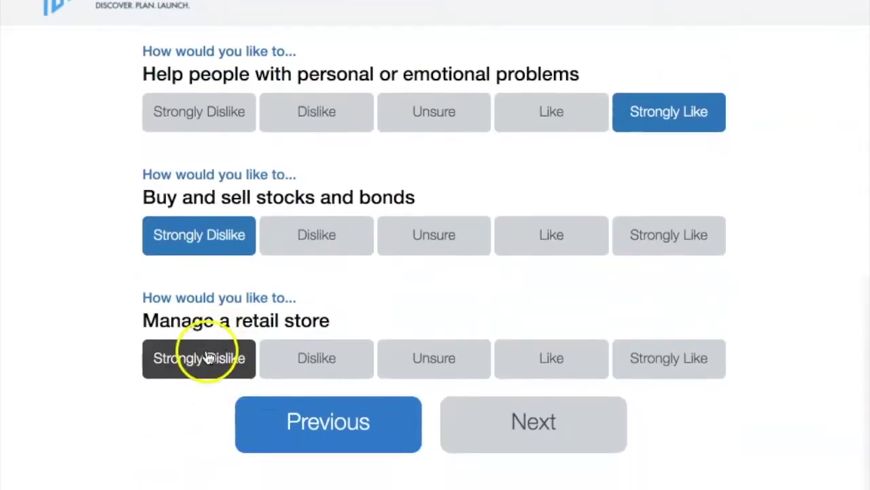
pyautogui.click(534, 429)
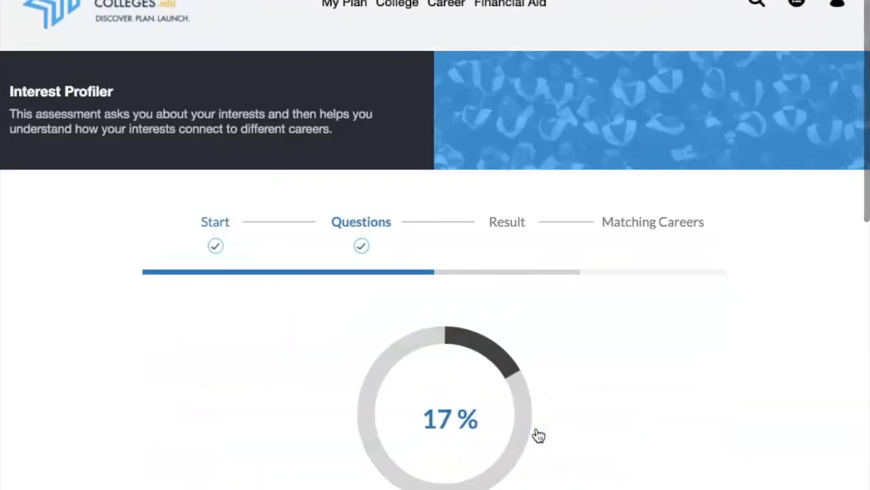
# - Rate spreadsheets, proofreading, appliance repair, raising fish and chemical experiments as Strongly Dislike, and advance to the next question page
pyautogui.scroll(-4, 537, 434)
pyautogui.click(504, 303)
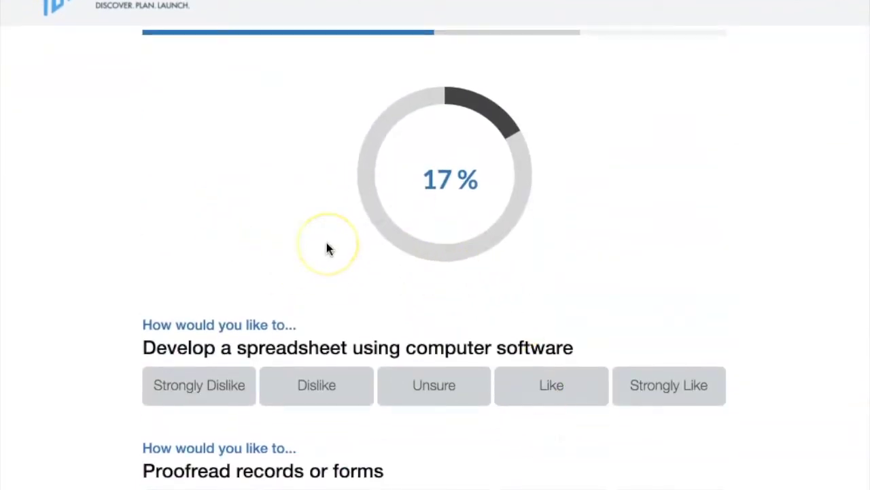
pyautogui.scroll(-3, 326, 246)
pyautogui.click(187, 182)
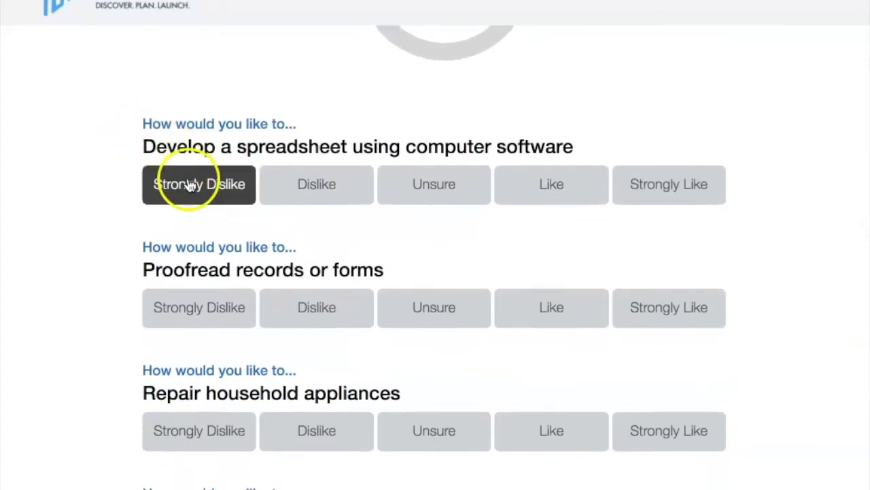
pyautogui.click(190, 322)
pyautogui.click(181, 420)
pyautogui.scroll(-5, 184, 419)
pyautogui.click(163, 207)
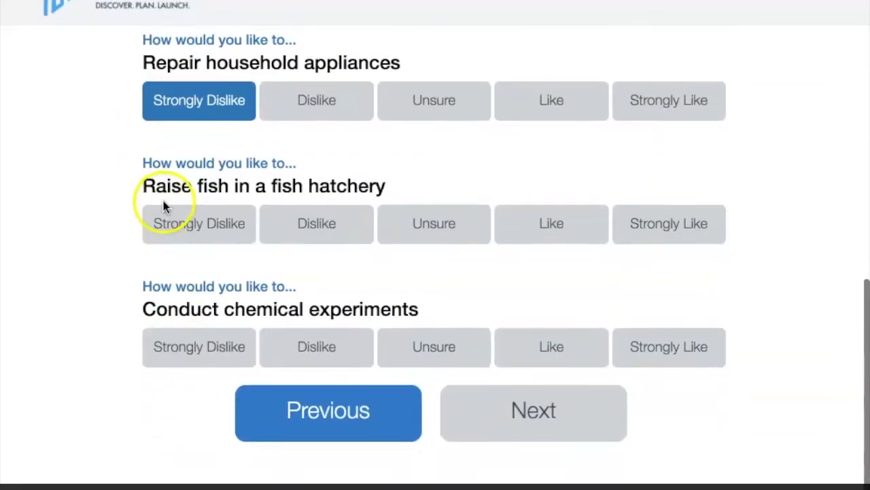
pyautogui.click(174, 232)
pyautogui.click(199, 347)
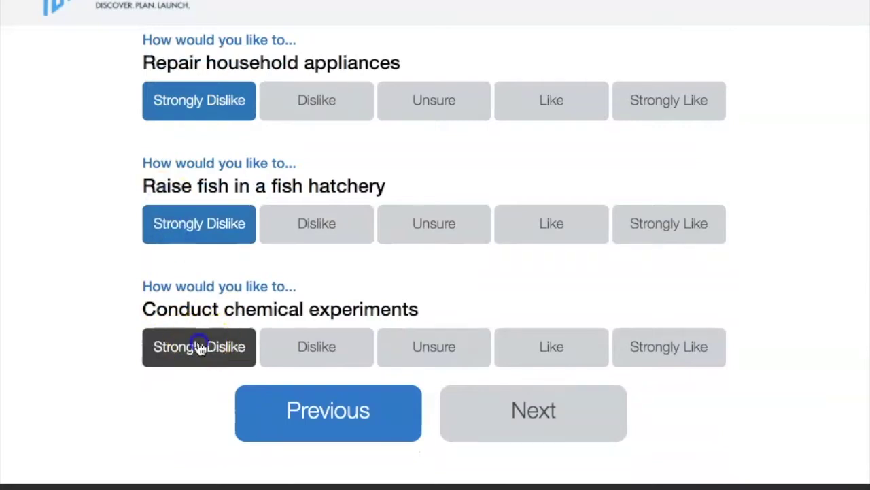
pyautogui.click(534, 412)
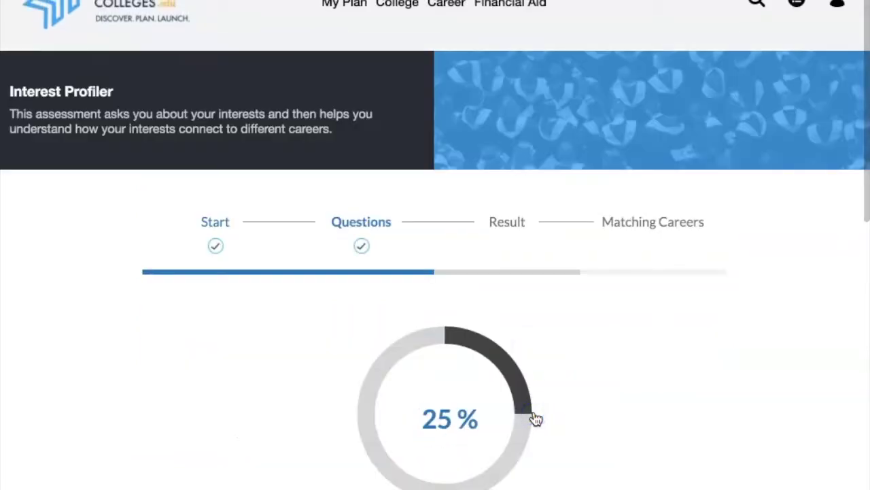
# - Rate planets, composing music and drawing Strongly Dislike, career guidance Strongly Like and rehabilitation therapy Unsure, and continue to the next page
pyautogui.scroll(-5, 536, 418)
pyautogui.click(249, 286)
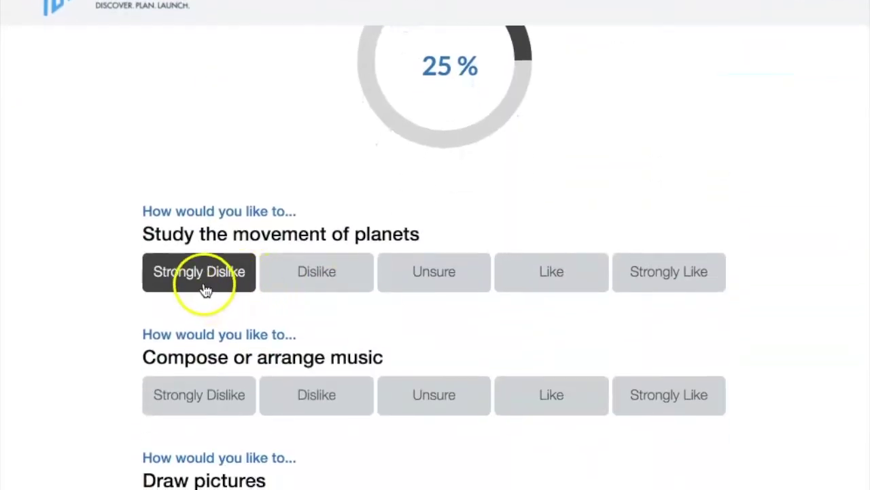
pyautogui.click(206, 388)
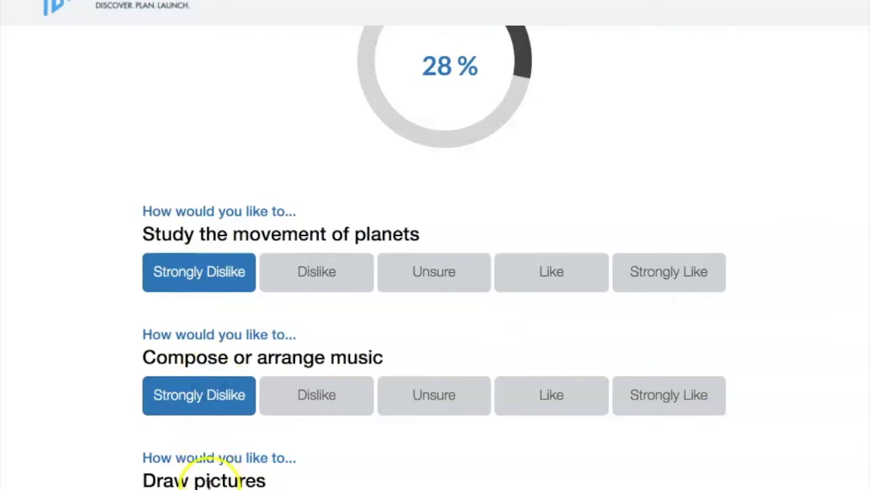
pyautogui.scroll(-5, 209, 478)
pyautogui.click(199, 170)
pyautogui.click(186, 282)
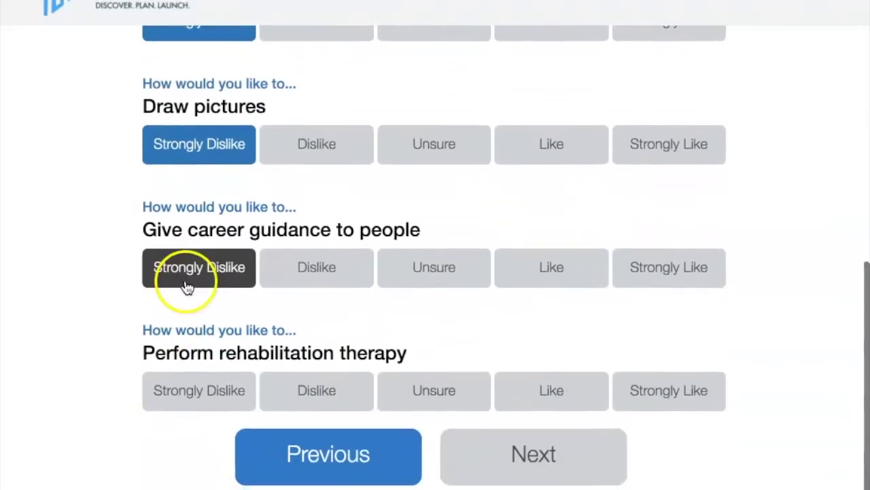
pyautogui.click(666, 272)
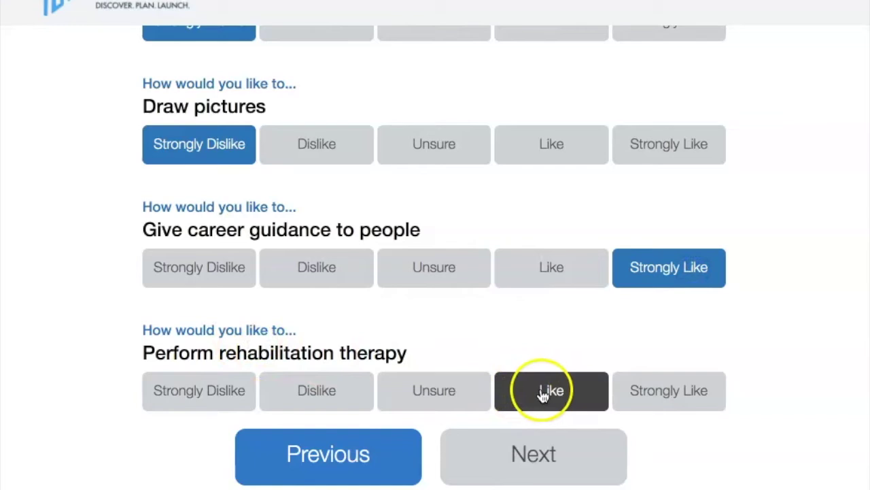
pyautogui.click(438, 398)
pyautogui.click(523, 460)
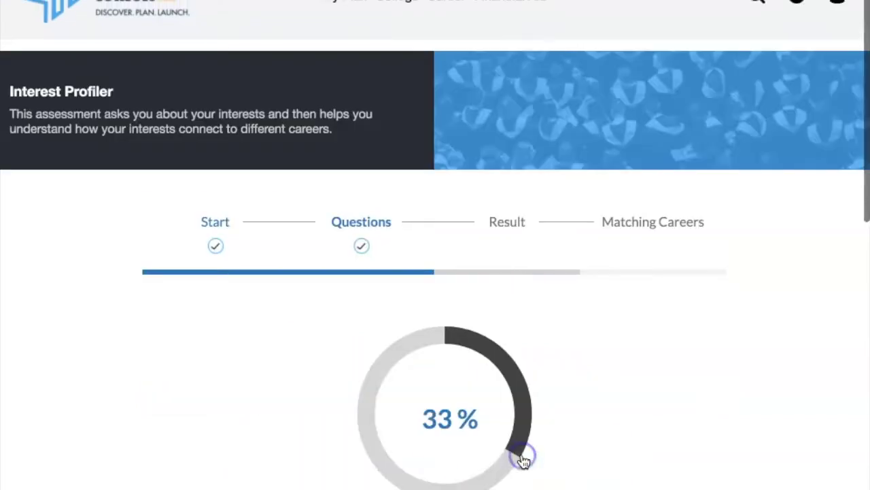
# - Rate beauty salon, department management, software installation, calculator and electronic assembly as Strongly Dislike, and continue to the next page
pyautogui.scroll(-5, 522, 460)
pyautogui.scroll(-3, 522, 460)
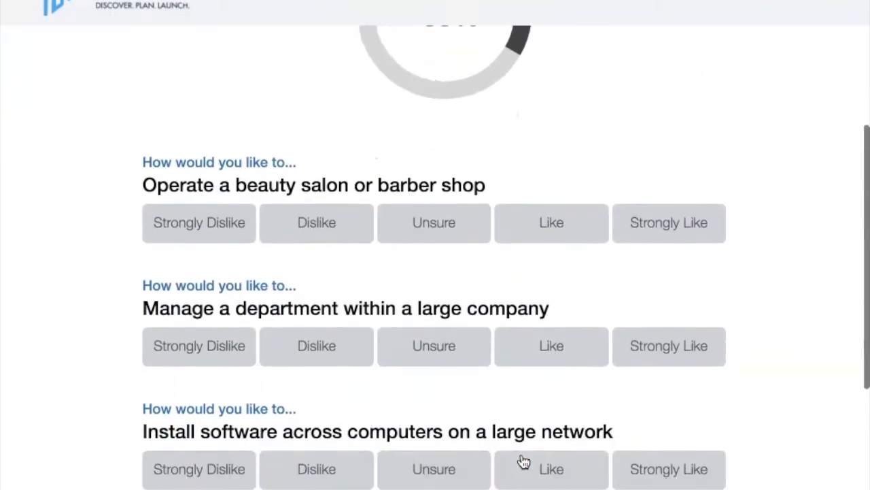
pyautogui.click(152, 179)
pyautogui.click(190, 318)
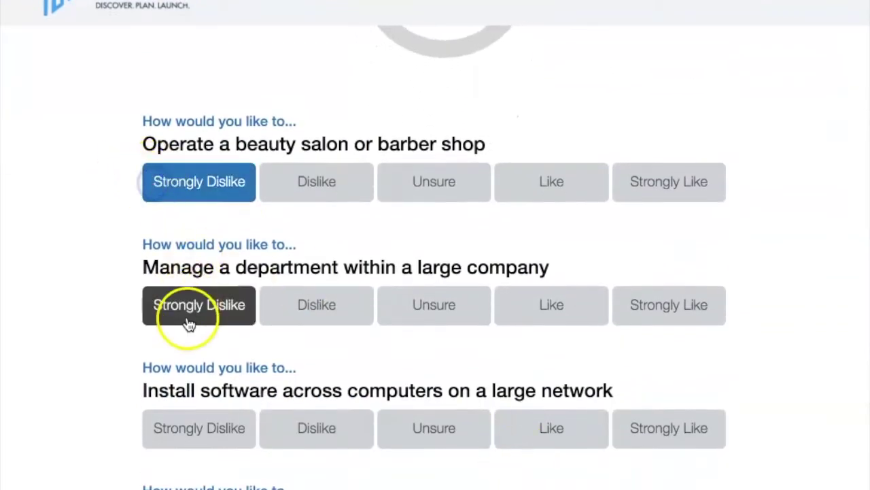
pyautogui.click(199, 427)
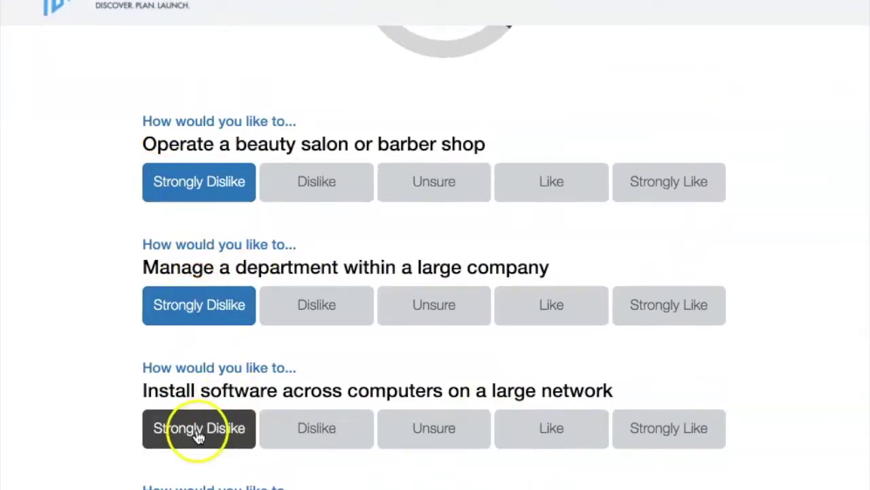
pyautogui.scroll(-5, 436, 257)
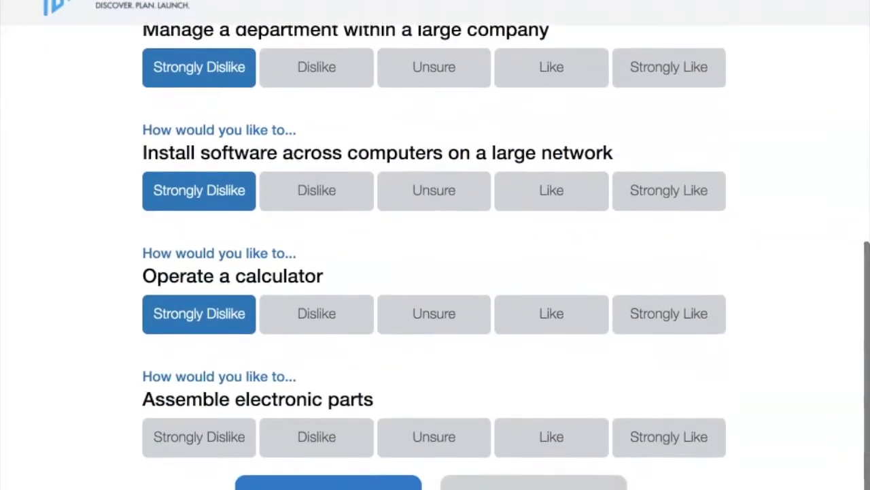
pyautogui.click(196, 367)
pyautogui.click(562, 445)
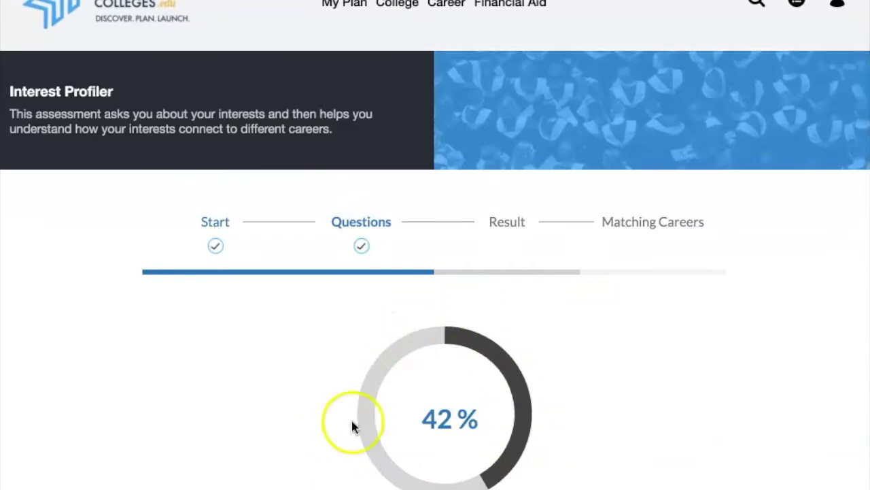
# - Rate package delivery, blood samples, fire investigation, movie special effects and painting play sets as Strongly Dislike, and continue to the next page
pyautogui.scroll(-5, 446, 476)
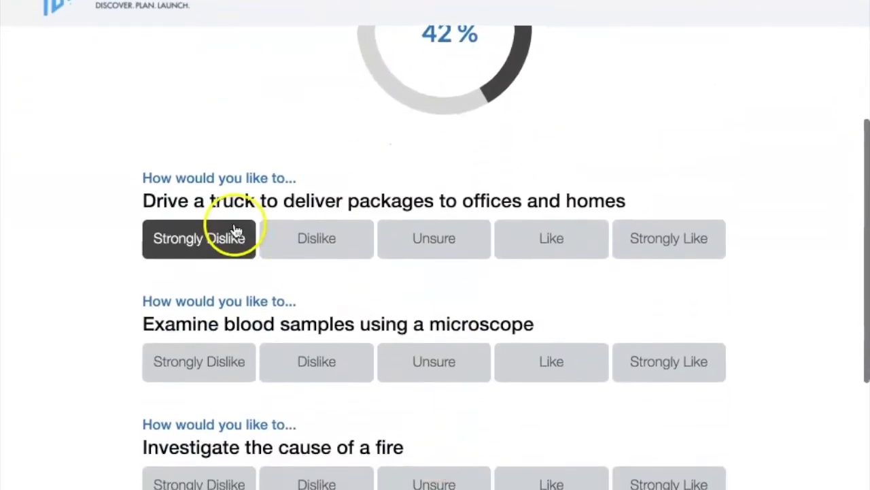
pyautogui.click(194, 257)
pyautogui.click(210, 360)
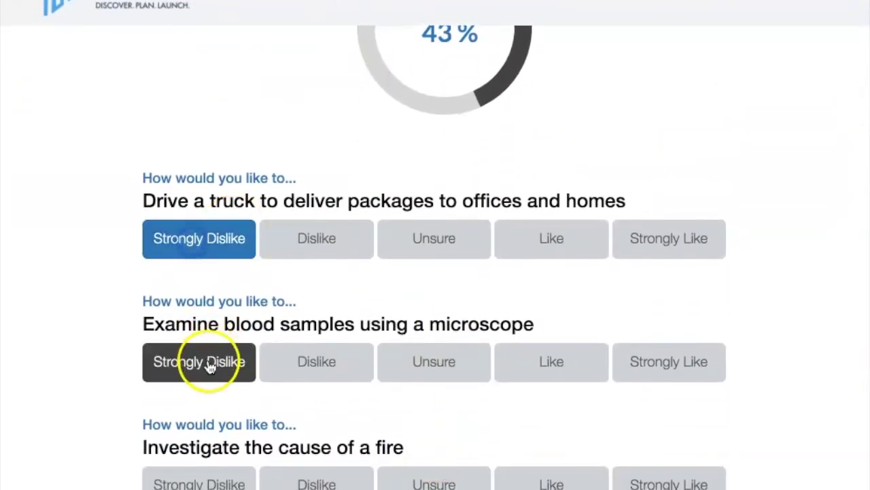
pyautogui.click(202, 482)
pyautogui.scroll(-5, 198, 408)
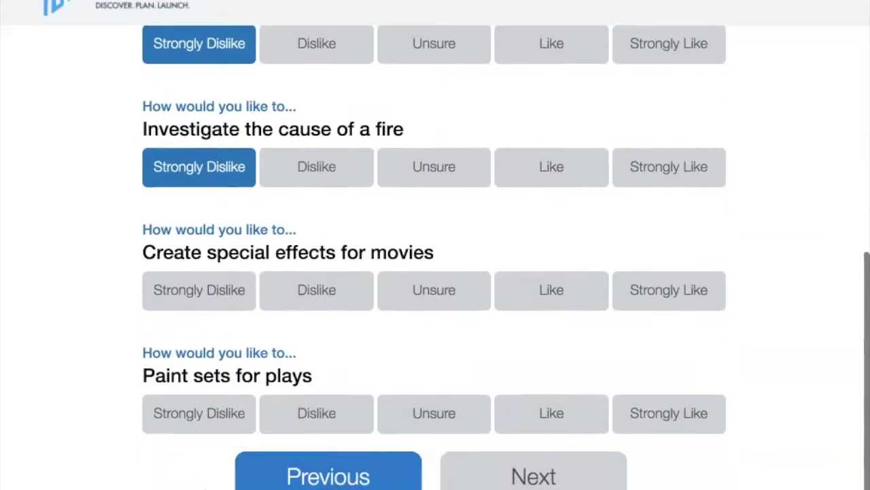
pyautogui.click(194, 233)
pyautogui.click(194, 351)
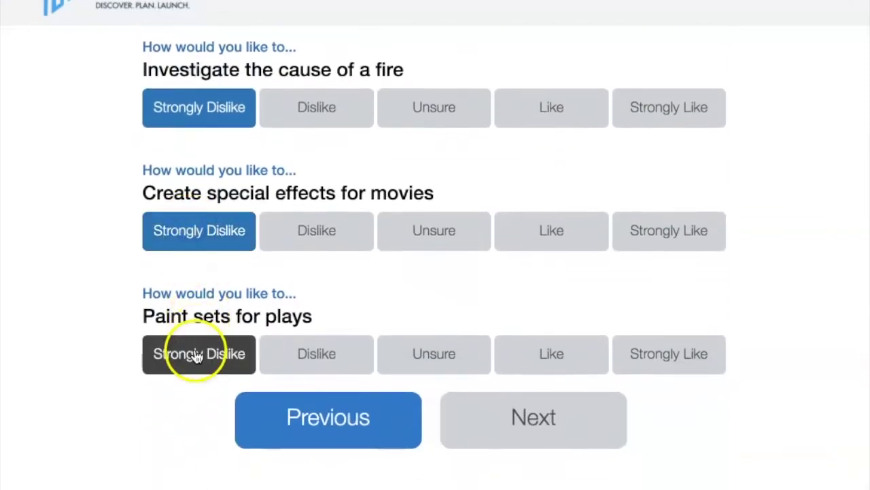
pyautogui.click(519, 417)
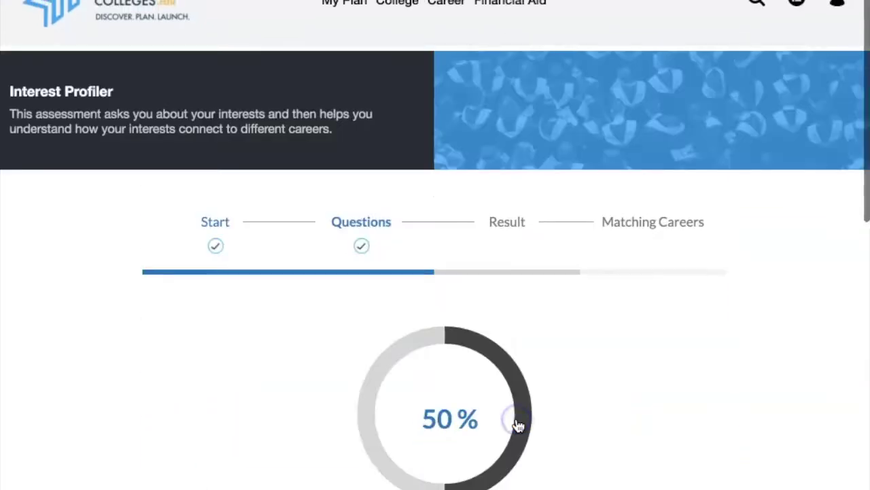
# - Rate non-profit volunteering Strongly Like, starting a business Unsure, and teaching sports, business contracts and shipping records Strongly Dislike, and continue to the next page
pyautogui.scroll(-5, 281, 385)
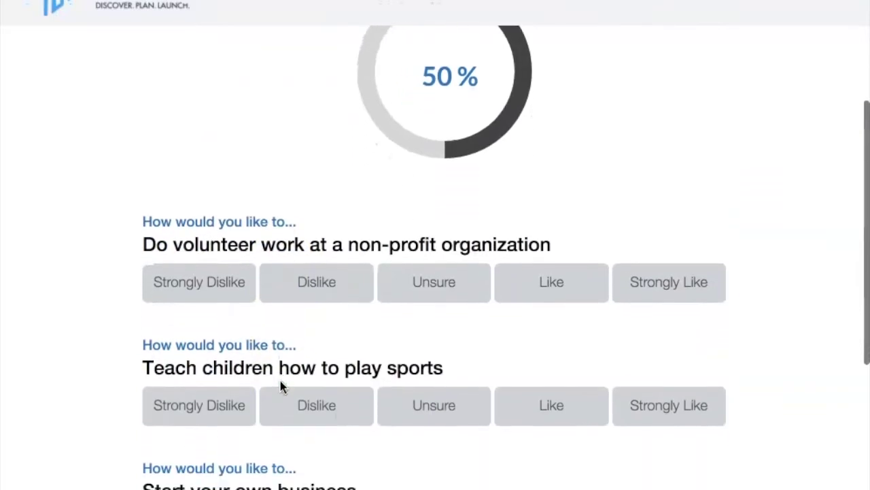
pyautogui.scroll(-1, 198, 331)
pyautogui.click(655, 277)
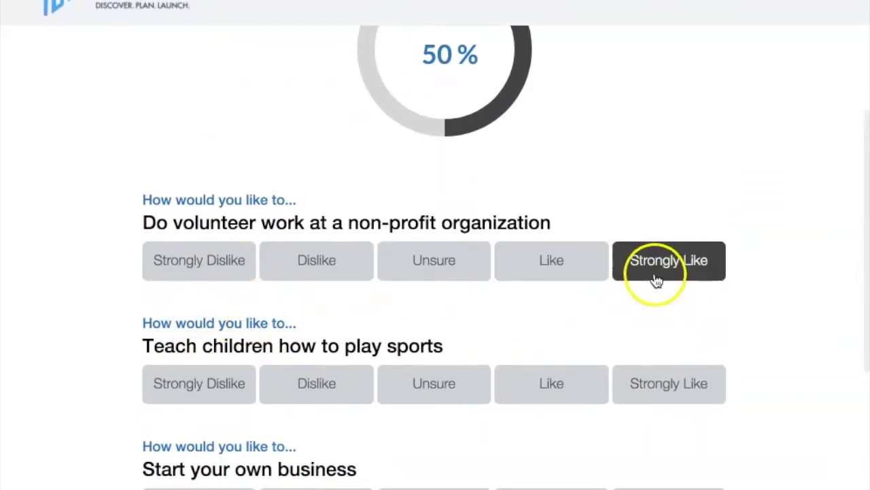
pyautogui.click(213, 395)
pyautogui.scroll(-3, 213, 392)
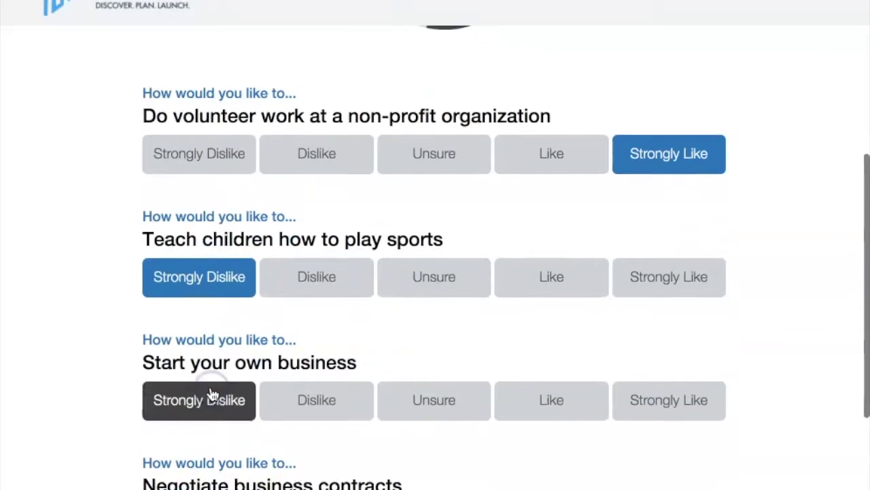
pyautogui.click(436, 343)
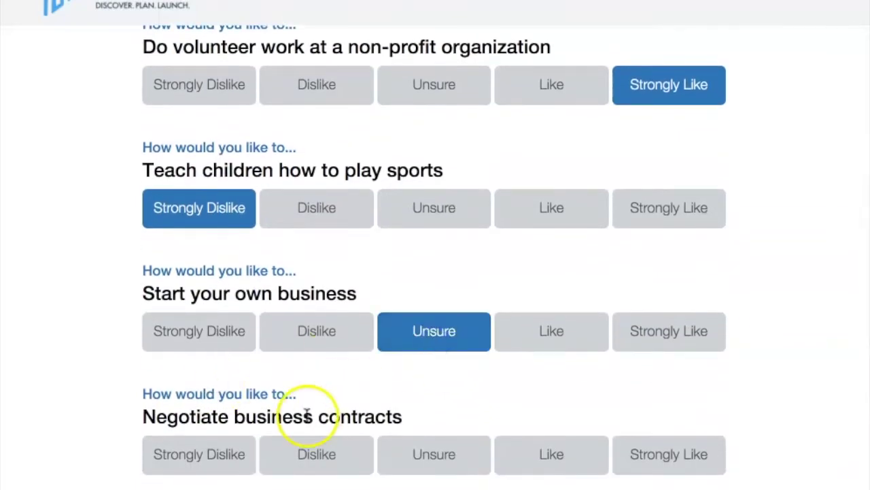
pyautogui.scroll(-4, 307, 414)
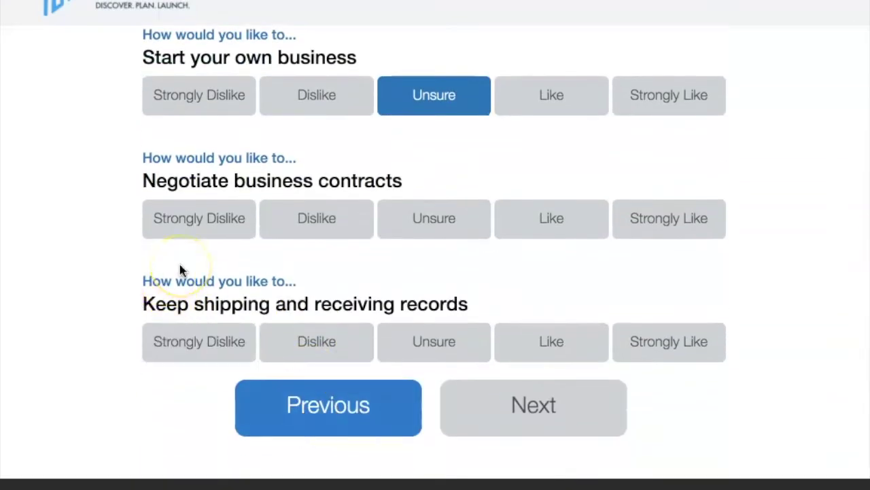
pyautogui.click(189, 230)
pyautogui.click(190, 343)
pyautogui.click(558, 429)
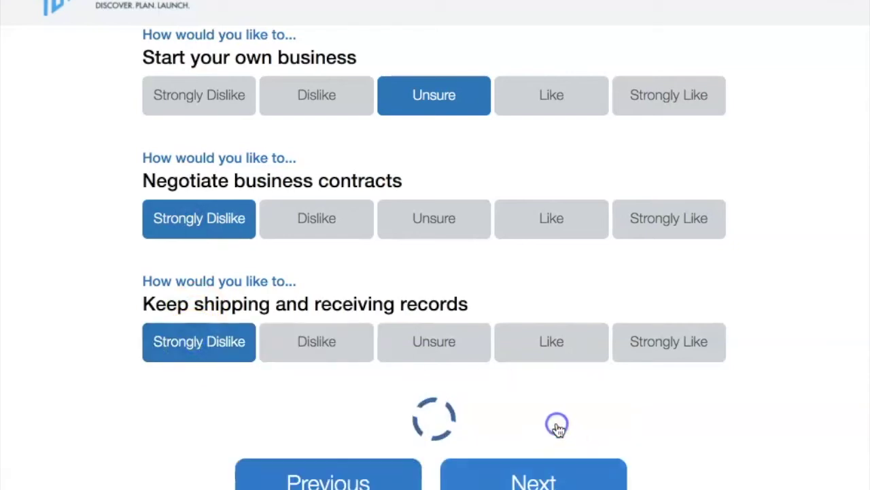
# - Rate employee wages, parts quality testing, lock repair, weather prediction and biology lab work as Strongly Dislike, and advance to the next page
pyautogui.scroll(-5, 495, 370)
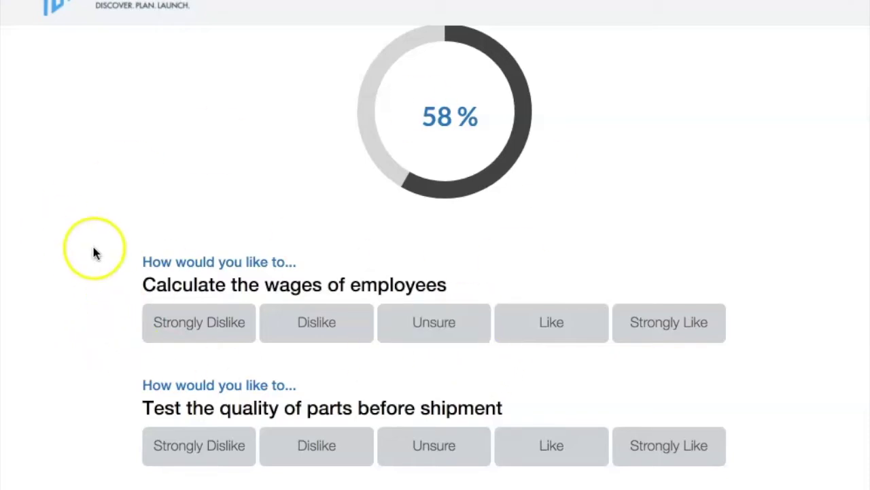
pyautogui.click(188, 320)
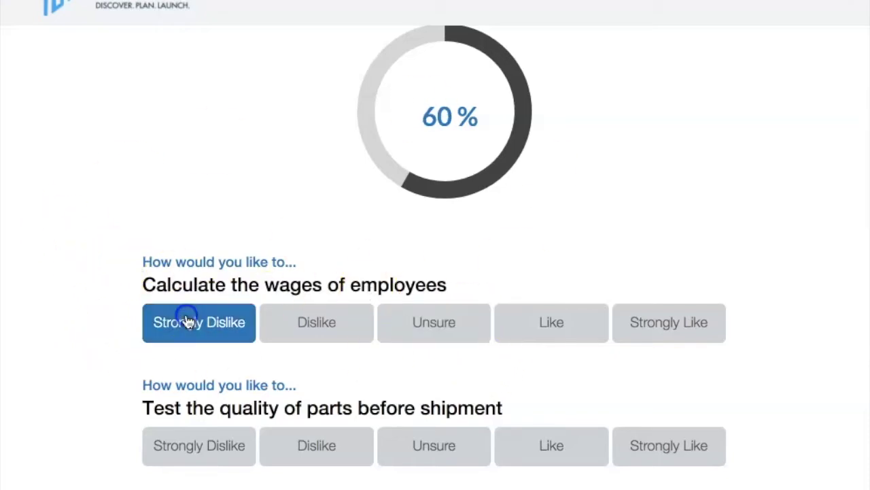
pyautogui.click(201, 457)
pyautogui.scroll(-2, 197, 469)
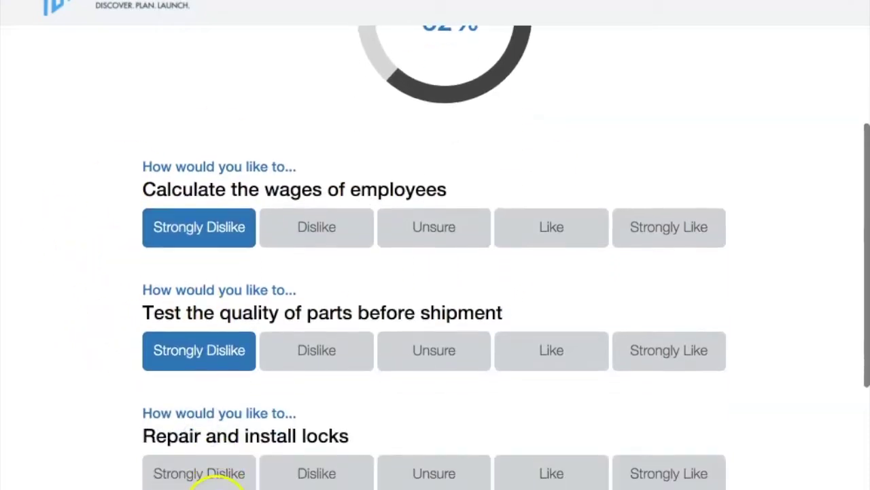
pyautogui.click(188, 445)
pyautogui.scroll(-3, 188, 449)
pyautogui.click(182, 413)
pyautogui.scroll(-2, 198, 442)
pyautogui.click(204, 437)
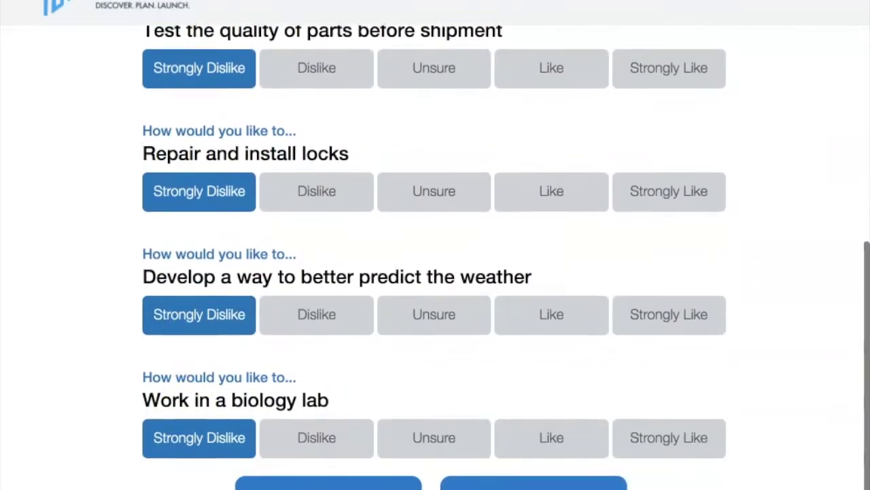
pyautogui.scroll(-2, 544, 422)
pyautogui.click(553, 400)
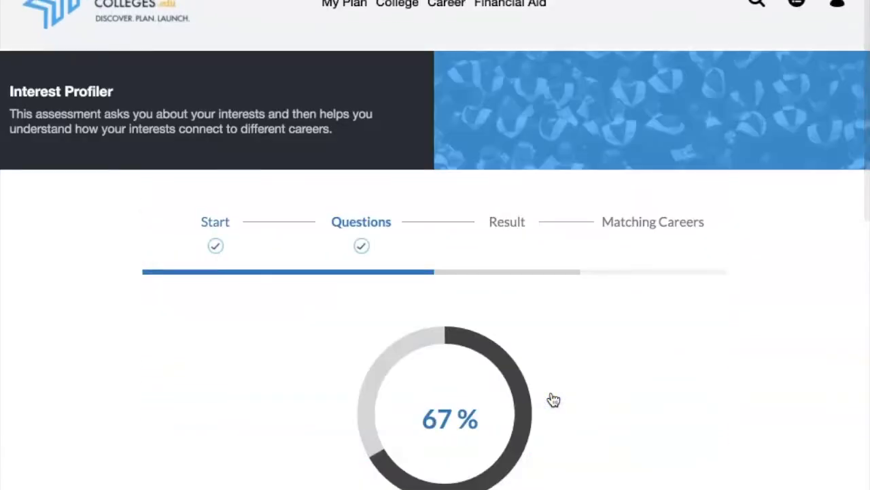
# - Rate script writing, jazz or tap dance, sign language and lawsuit representation Strongly Dislike and group therapy Strongly Like, and continue to the next page
pyautogui.scroll(-5, 551, 400)
pyautogui.click(198, 243)
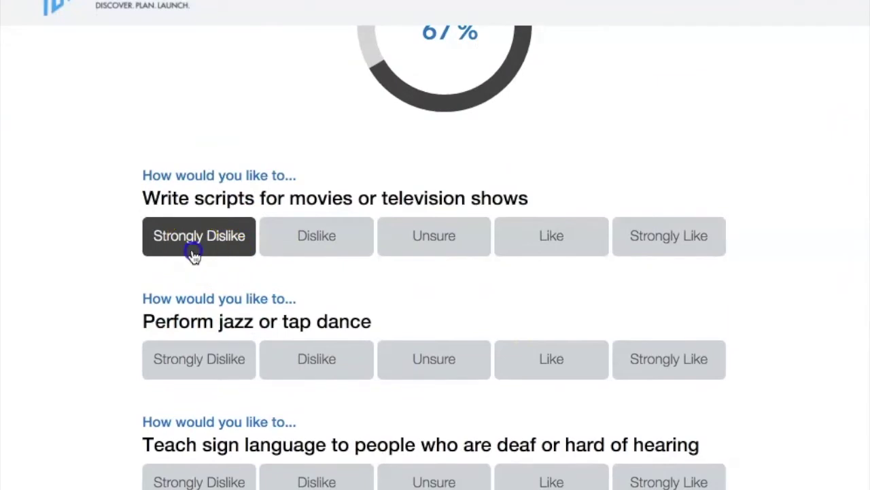
pyautogui.click(199, 361)
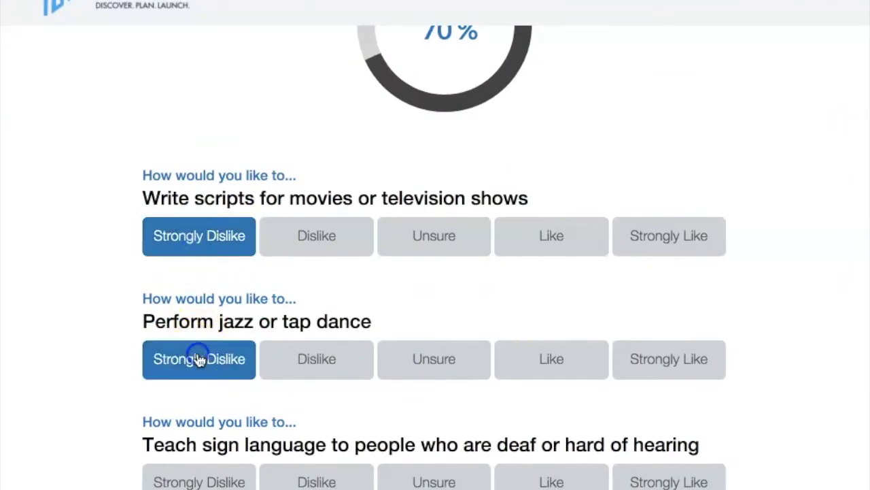
pyautogui.click(214, 472)
pyautogui.scroll(-4, 218, 481)
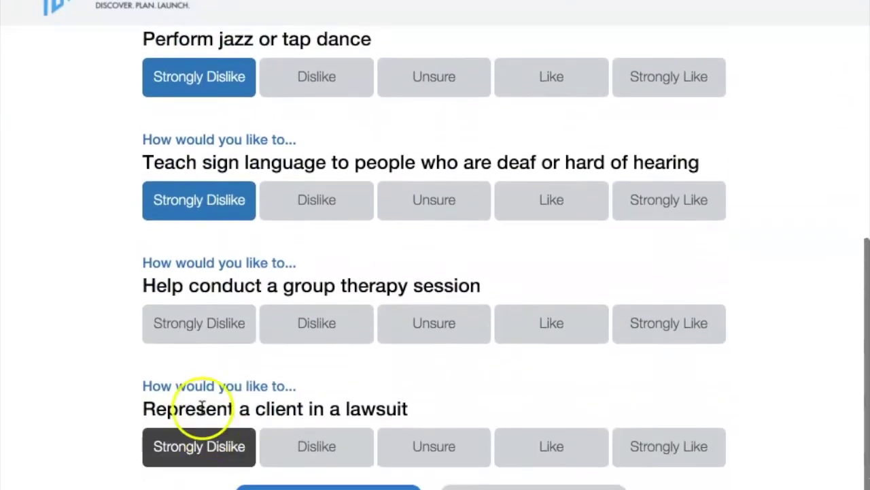
pyautogui.click(199, 324)
pyautogui.click(709, 321)
pyautogui.click(262, 445)
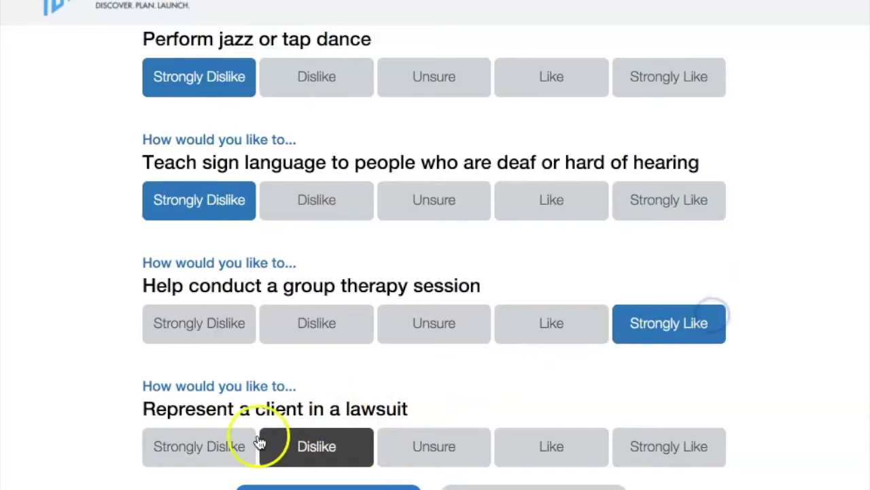
pyautogui.click(242, 442)
pyautogui.click(538, 487)
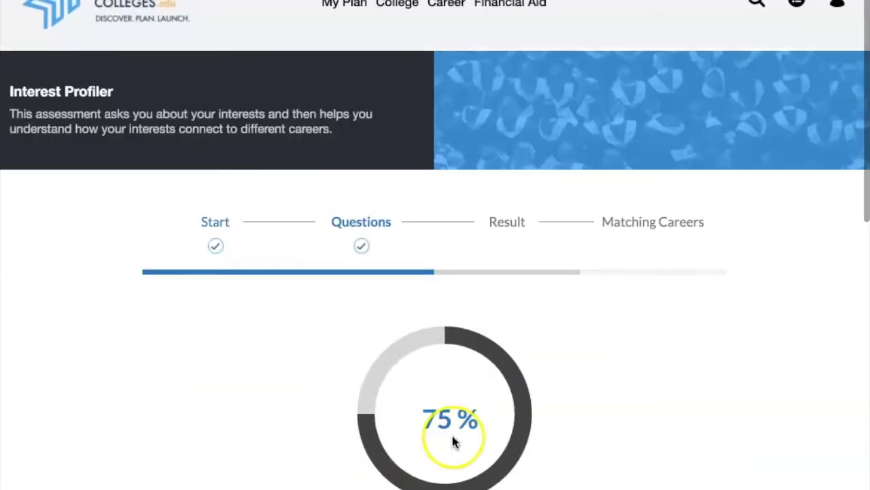
# - Rate clothing marketing, hand-held supply inventory, rent payments and the page's two remaining activities as Strongly Dislike, and advance to the next page
pyautogui.scroll(-5, 452, 438)
pyautogui.click(179, 248)
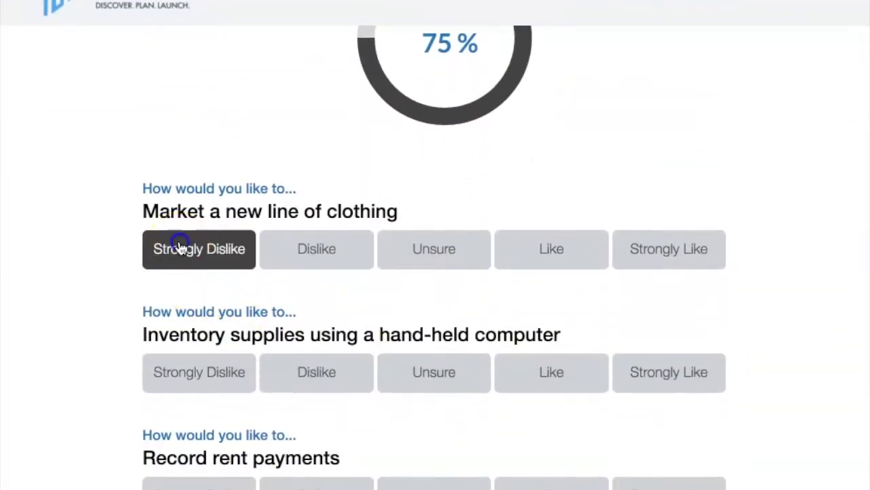
pyautogui.click(197, 373)
pyautogui.click(185, 483)
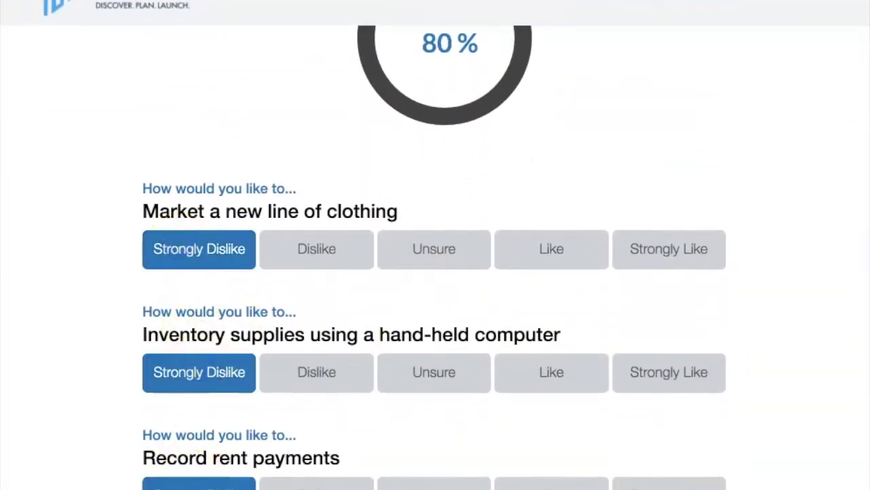
pyautogui.scroll(-5, 185, 476)
pyautogui.click(190, 281)
pyautogui.click(197, 417)
pyautogui.click(480, 484)
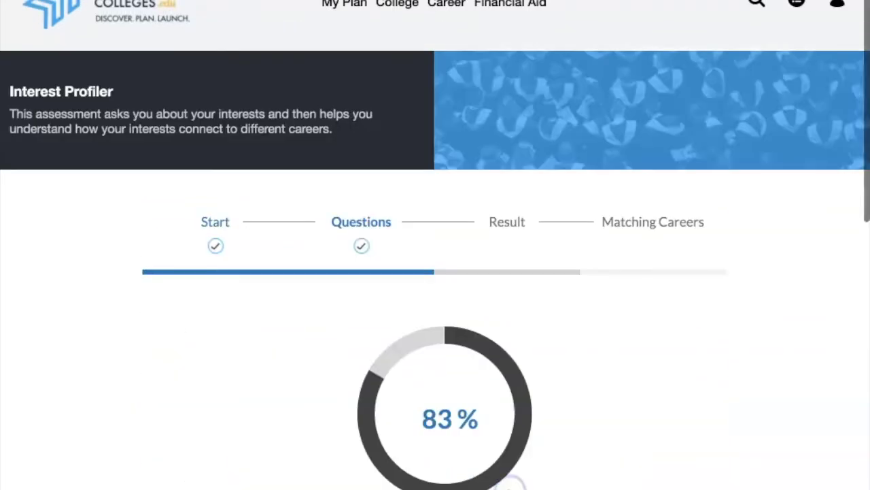
# - Rate sugar replacement, disease lab tests, singing in a band, movie editing and day-care work as Strongly Dislike, and continue to the last page
pyautogui.scroll(-5, 508, 476)
pyautogui.scroll(-1, 551, 476)
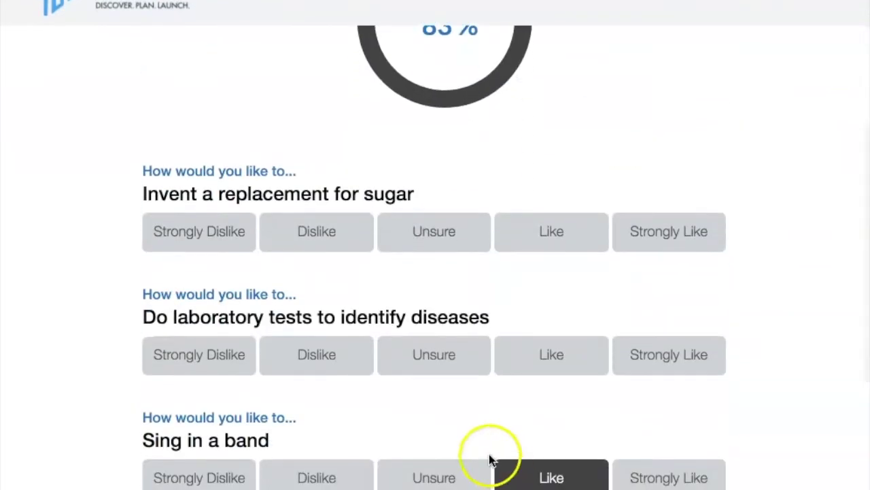
pyautogui.click(194, 250)
pyautogui.click(206, 359)
pyautogui.click(202, 476)
pyautogui.scroll(-5, 198, 474)
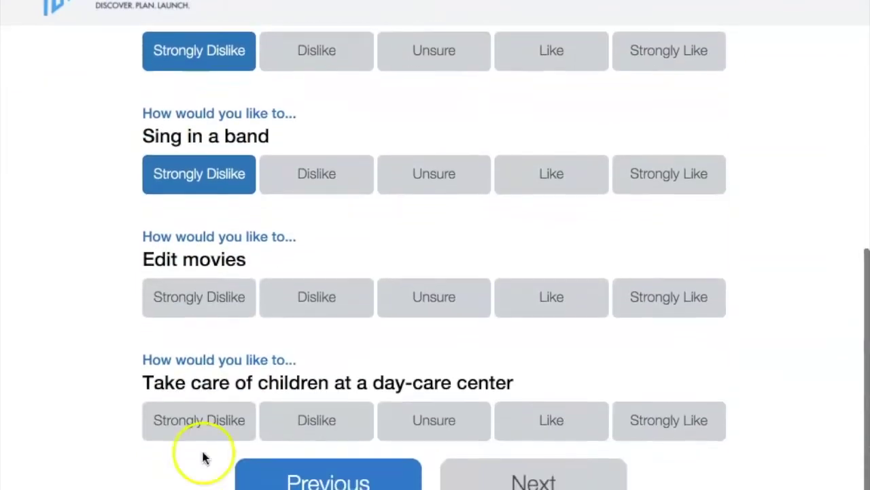
pyautogui.click(211, 300)
pyautogui.click(212, 418)
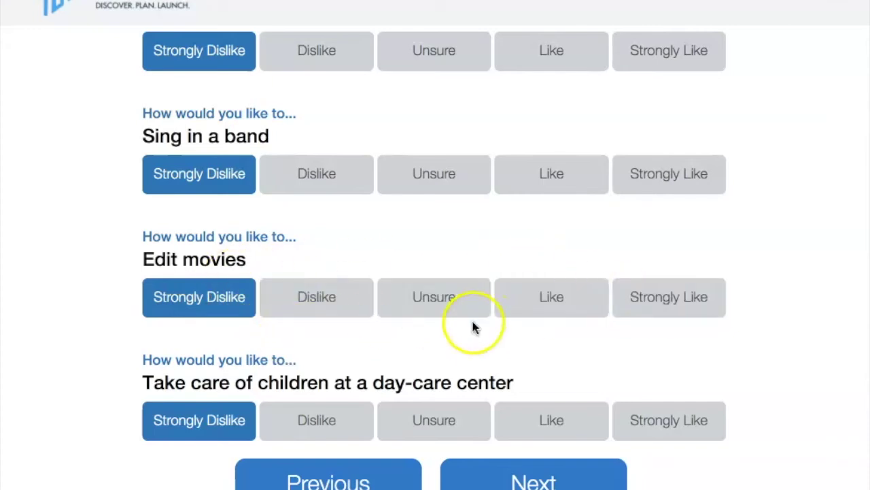
pyautogui.click(544, 481)
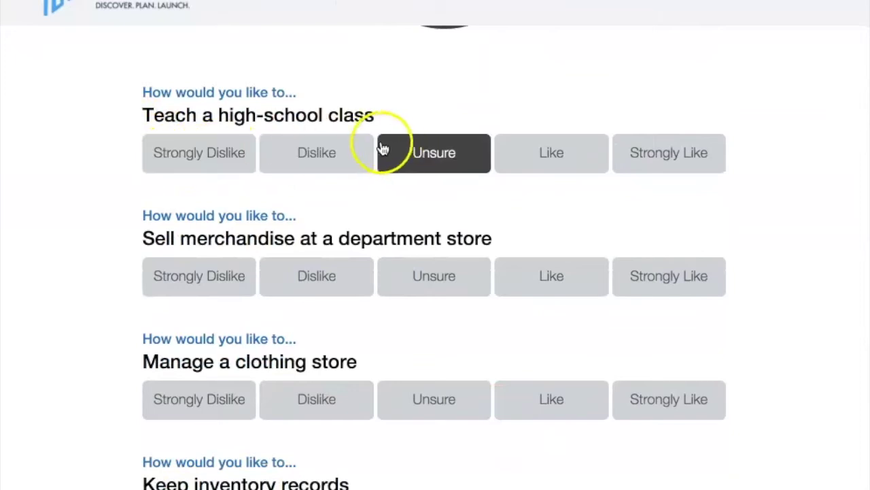
# - Rate teaching high school Unsure, and department store sales, clothing store management, inventory records and mail distribution Strongly Dislike, and complete the assessment
pyautogui.click(403, 156)
pyautogui.click(145, 294)
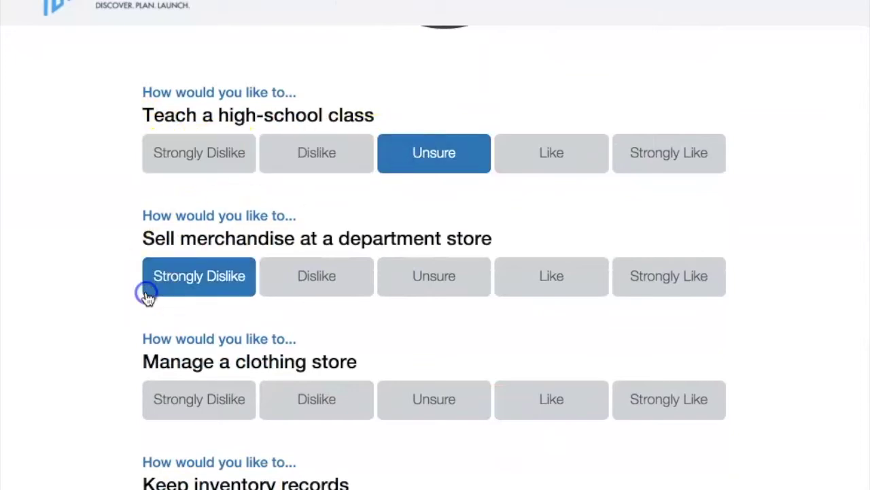
pyautogui.click(172, 397)
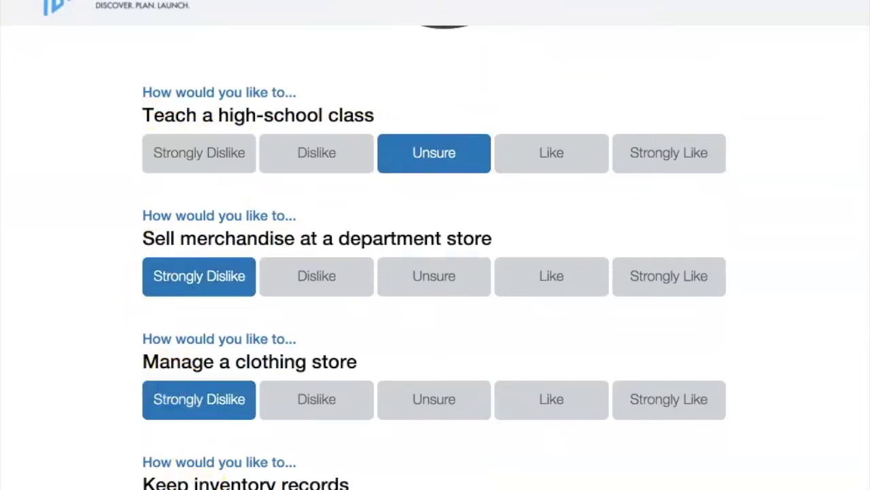
pyautogui.scroll(-5, 199, 486)
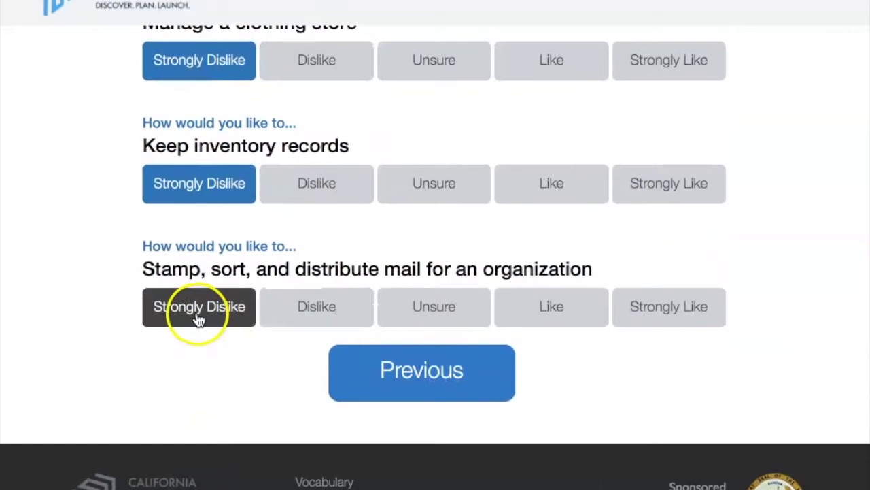
pyautogui.click(199, 320)
pyautogui.click(546, 377)
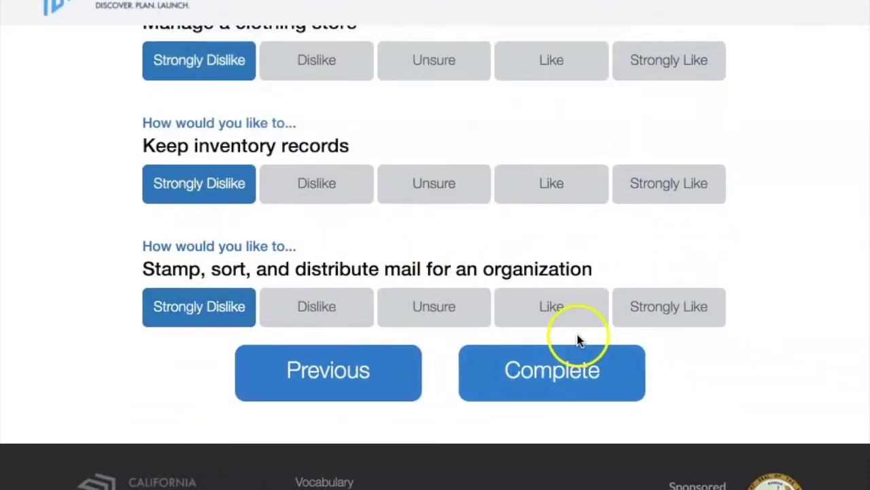
pyautogui.click(581, 378)
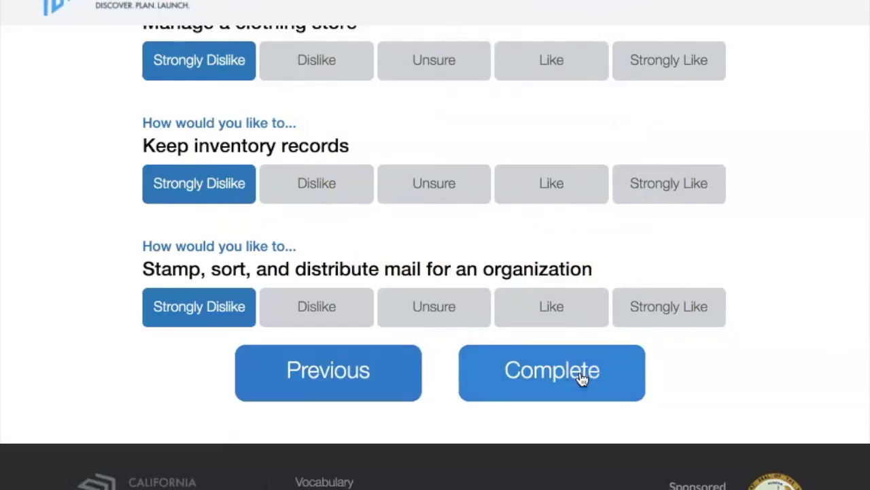
# - Examine the interest profile results for Realistic, Investigative, Artistic, Social, Enterprising and Conventional, including each area's description and the reflection section
pyautogui.scroll(12, 377, 274)
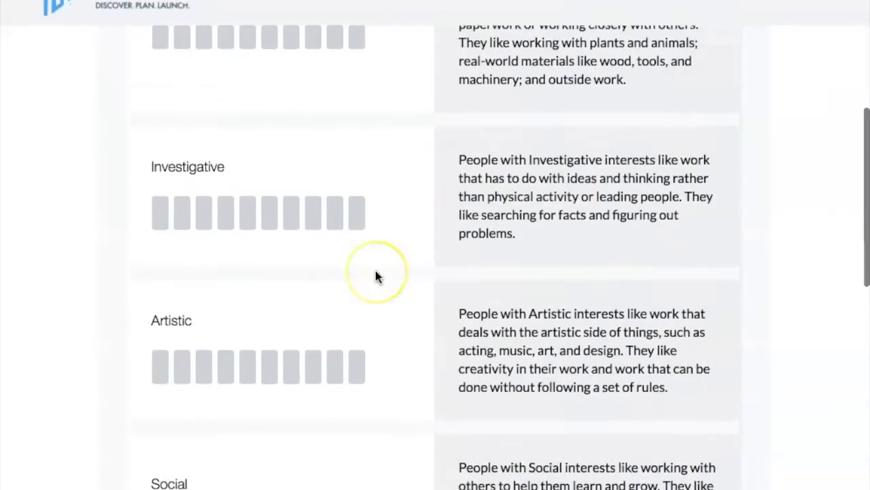
pyautogui.scroll(-2, 377, 272)
pyautogui.scroll(-2, 377, 273)
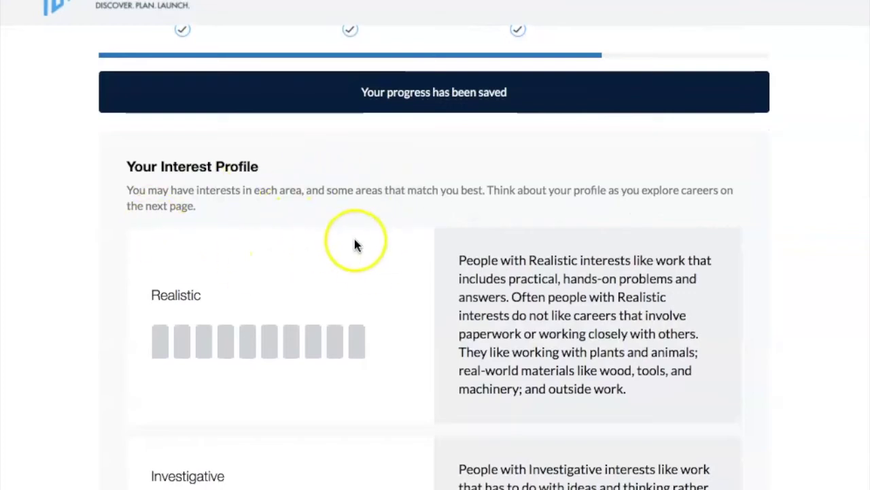
pyautogui.scroll(-12, 399, 295)
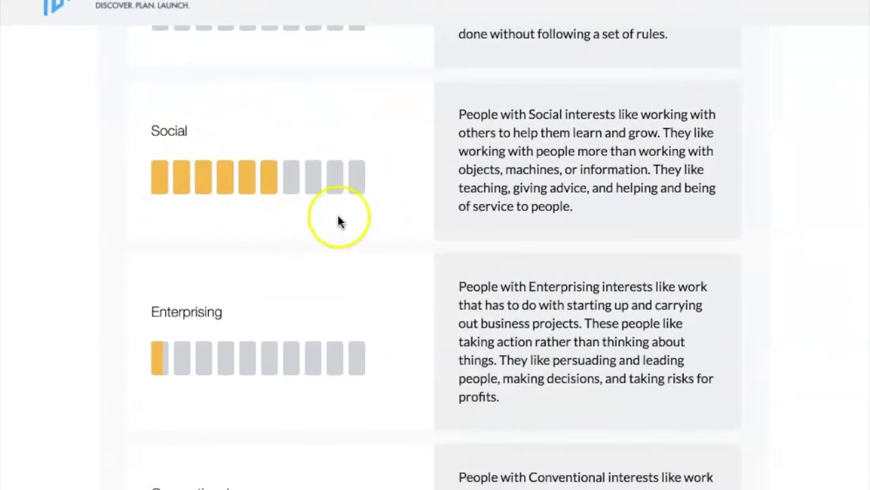
pyautogui.scroll(-9, 340, 221)
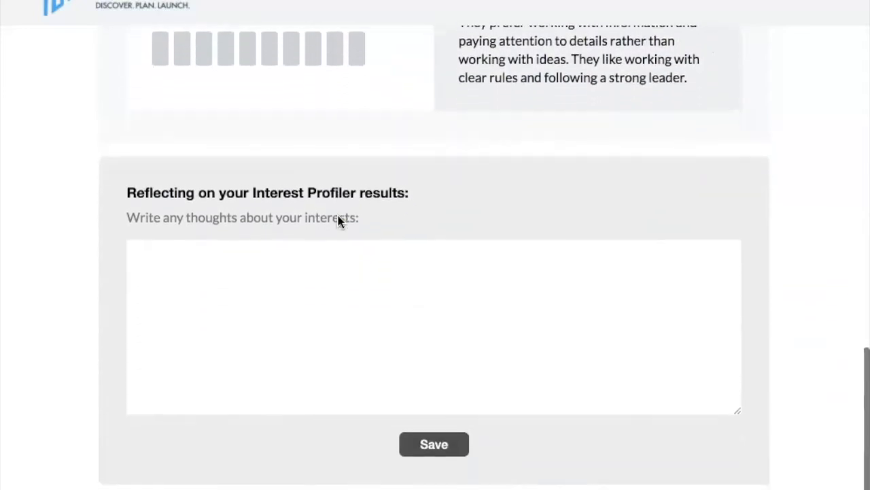
pyautogui.click(365, 171)
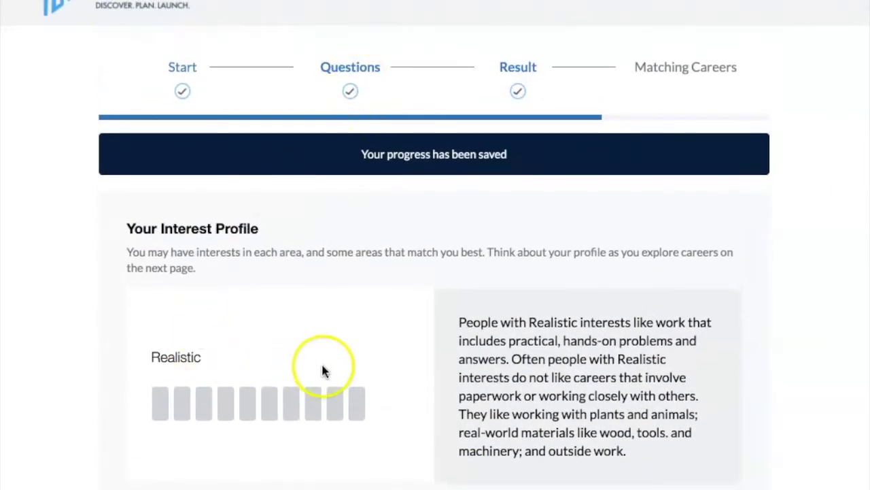
pyautogui.scroll(-5, 322, 367)
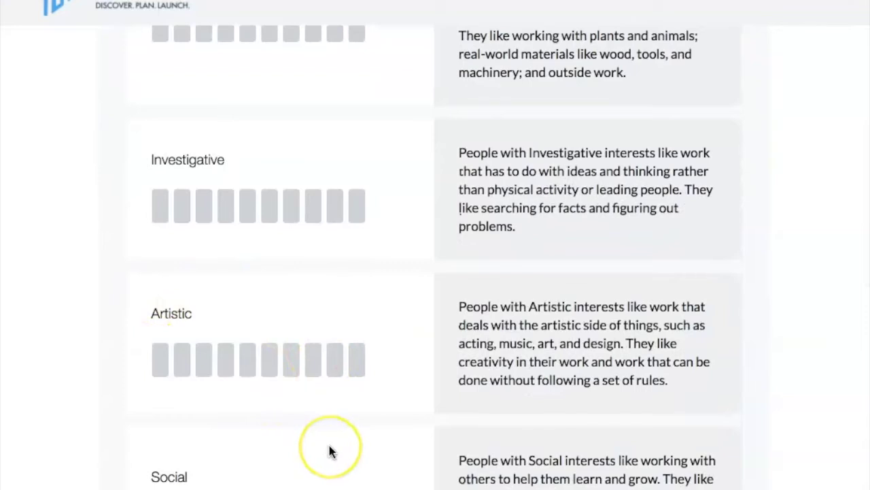
pyautogui.scroll(-2, 329, 451)
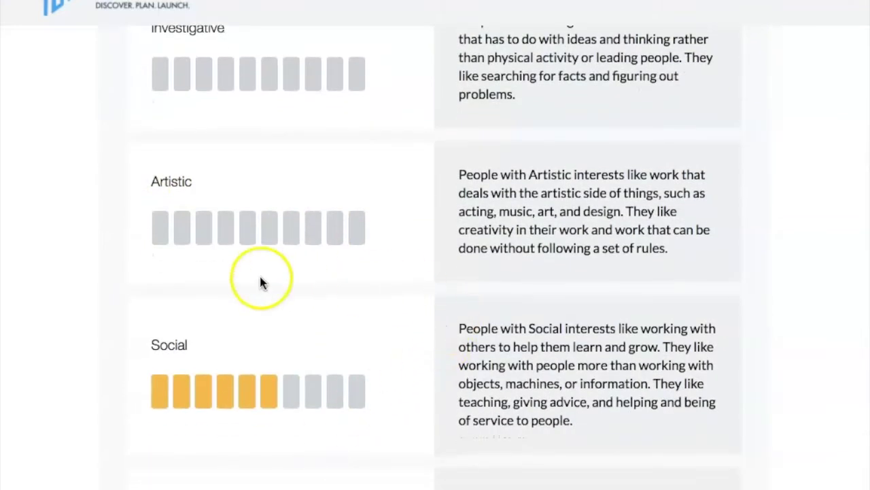
pyautogui.scroll(7, 645, 351)
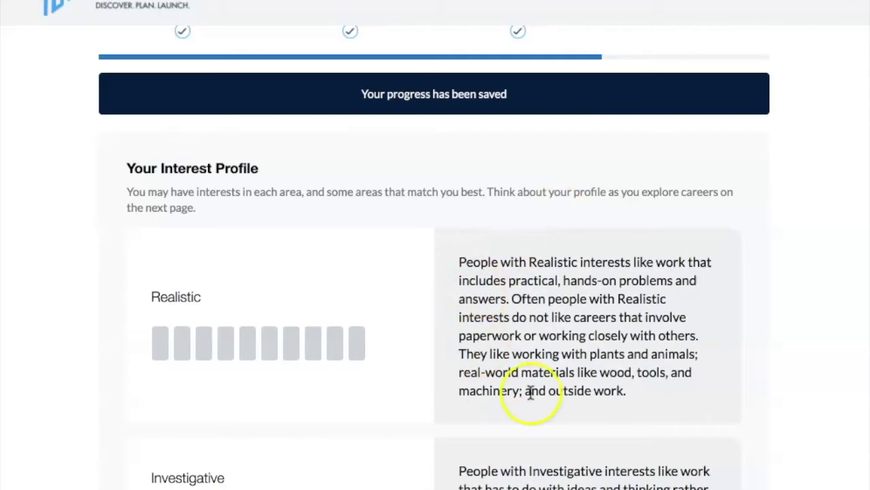
pyautogui.scroll(-15, 531, 393)
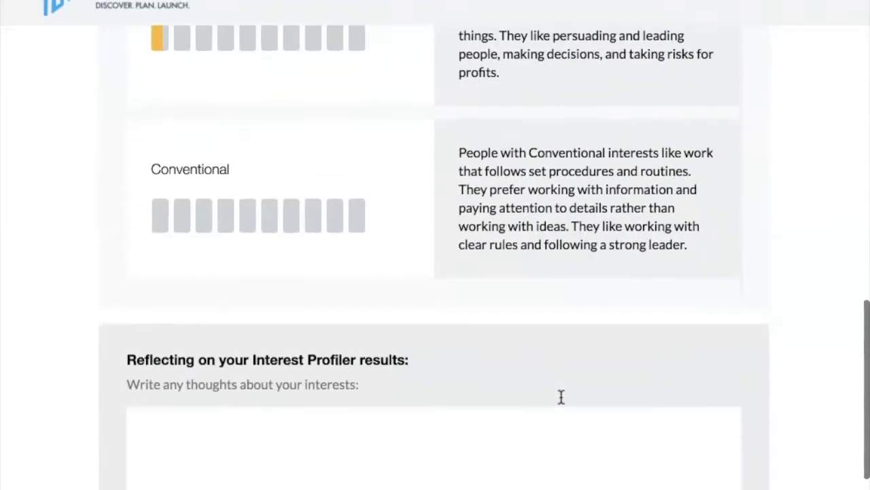
pyautogui.scroll(-2, 544, 374)
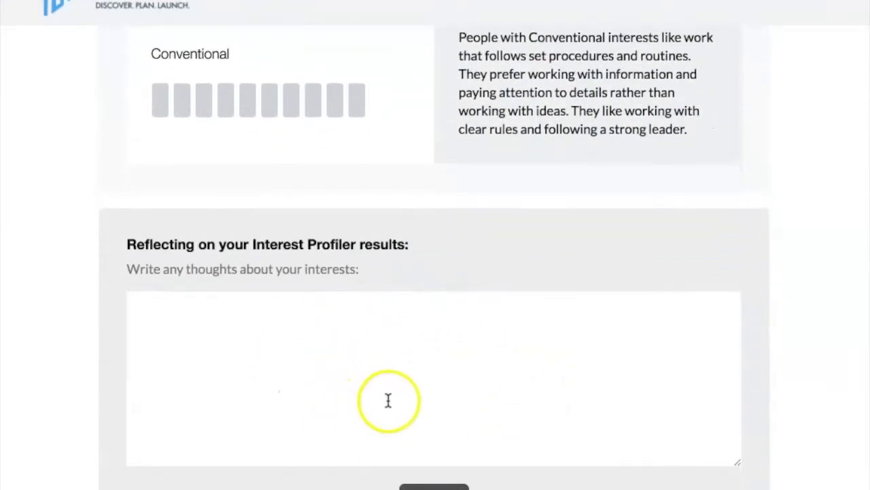
pyautogui.scroll(5, 389, 399)
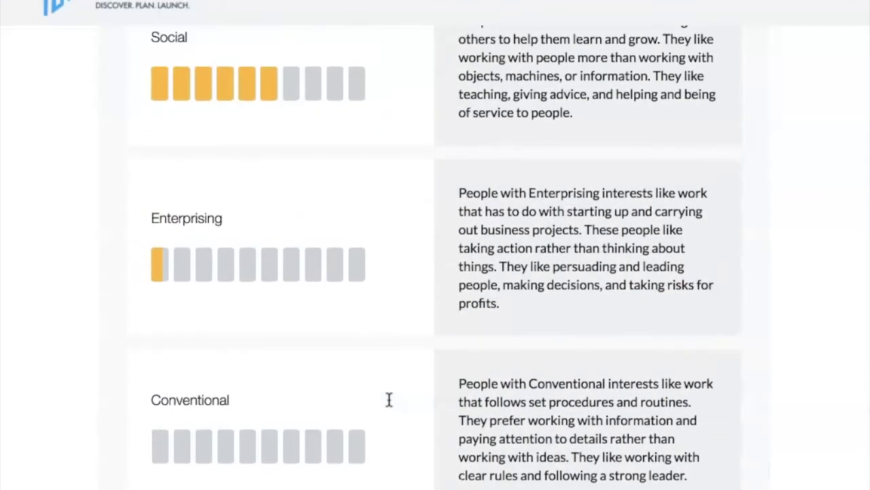
pyautogui.scroll(2, 388, 399)
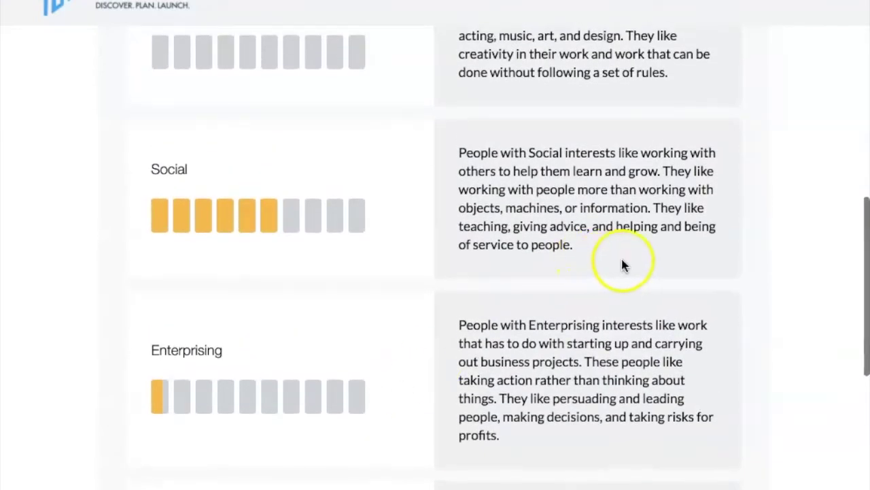
pyautogui.scroll(4, 660, 253)
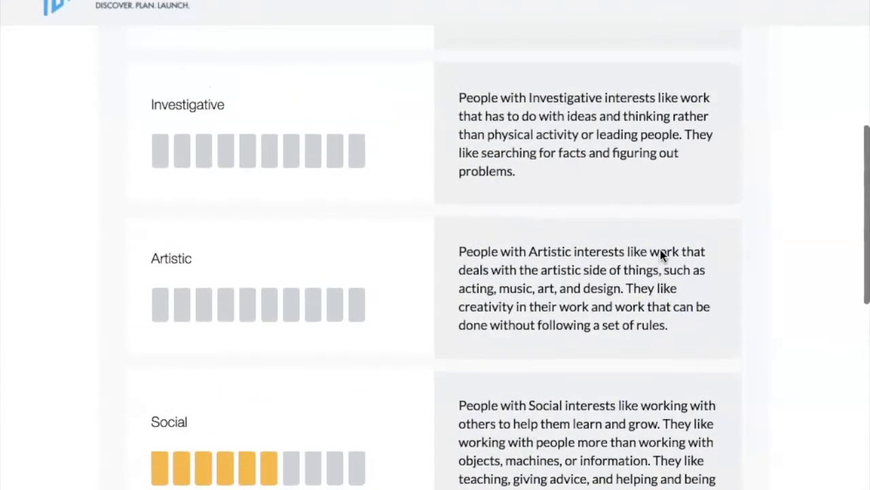
pyautogui.scroll(5, 661, 250)
# - Enter "test" as the reflection on the Interest Profiler results and save it
pyautogui.scroll(-12, 660, 249)
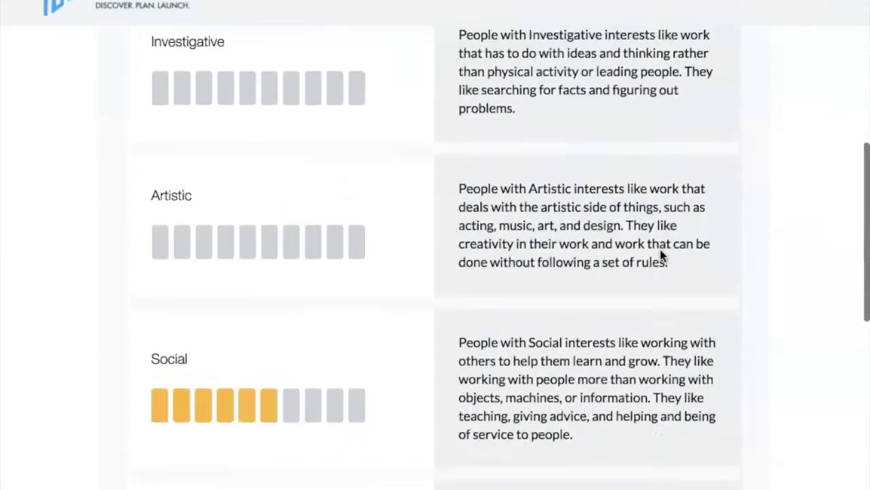
pyautogui.scroll(-3, 660, 250)
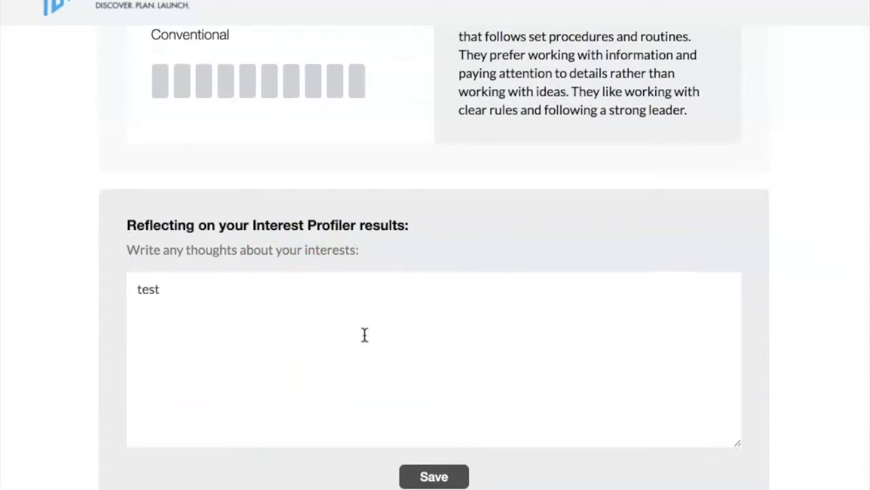
pyautogui.click(439, 478)
pyautogui.scroll(-3, 441, 484)
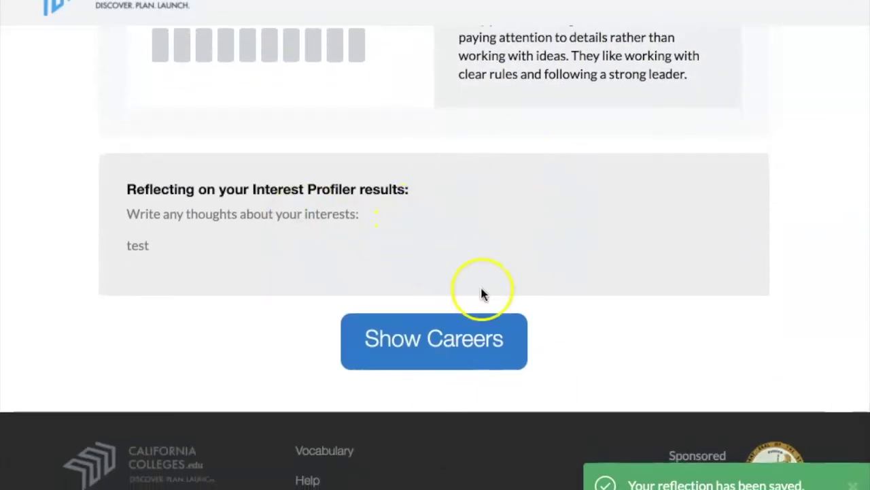
# - Show the careers matching the interest profile and view the beginning of the career table
pyautogui.click(454, 345)
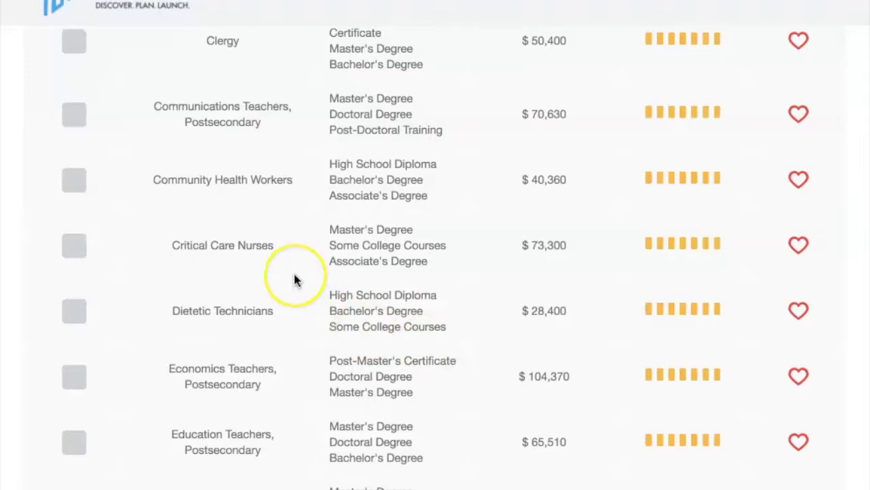
pyautogui.scroll(10, 294, 279)
pyautogui.scroll(-5, 294, 275)
pyautogui.scroll(2, 294, 272)
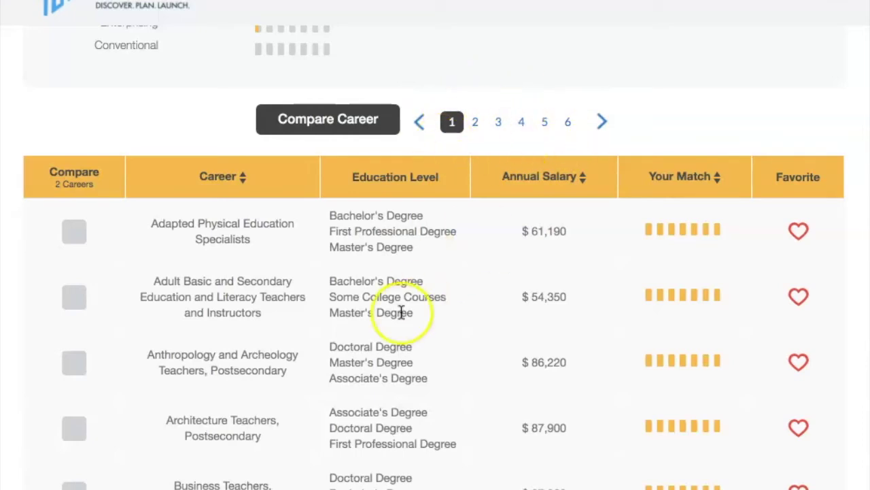
# - Look through the first page of matching careers and open the details for Exercise Physiologists
pyautogui.scroll(-3, 401, 313)
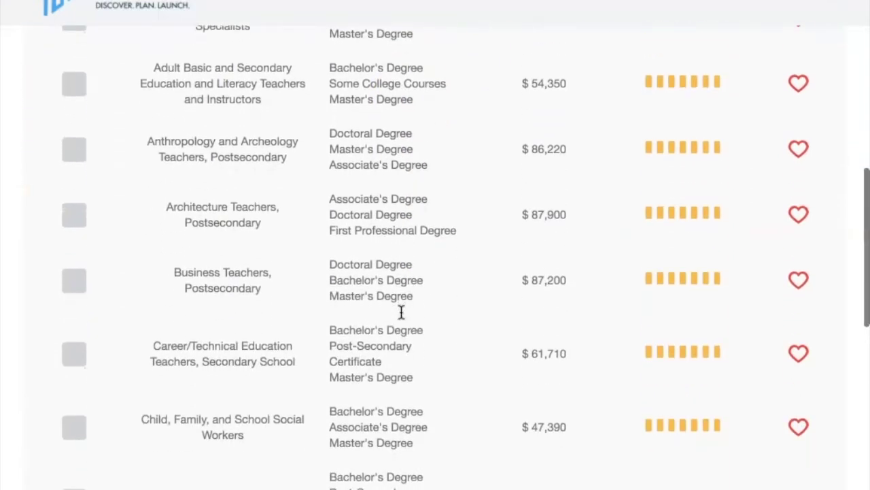
pyautogui.scroll(-3, 243, 423)
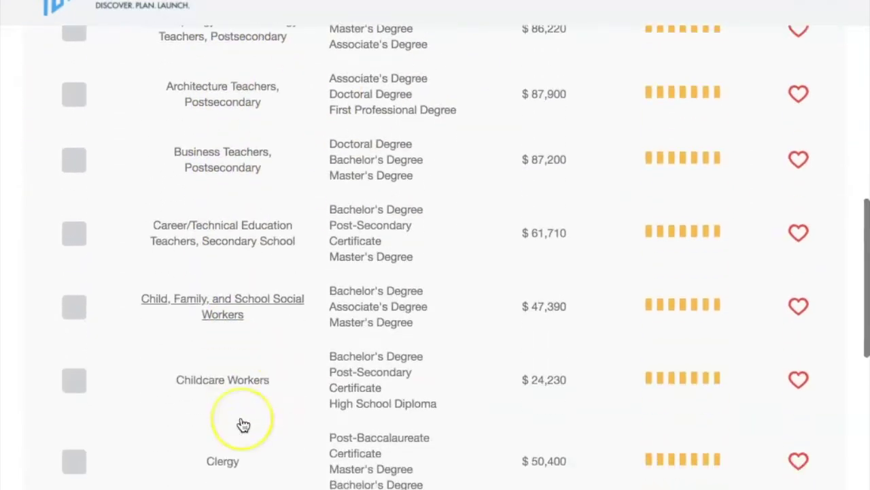
pyautogui.scroll(-5, 242, 423)
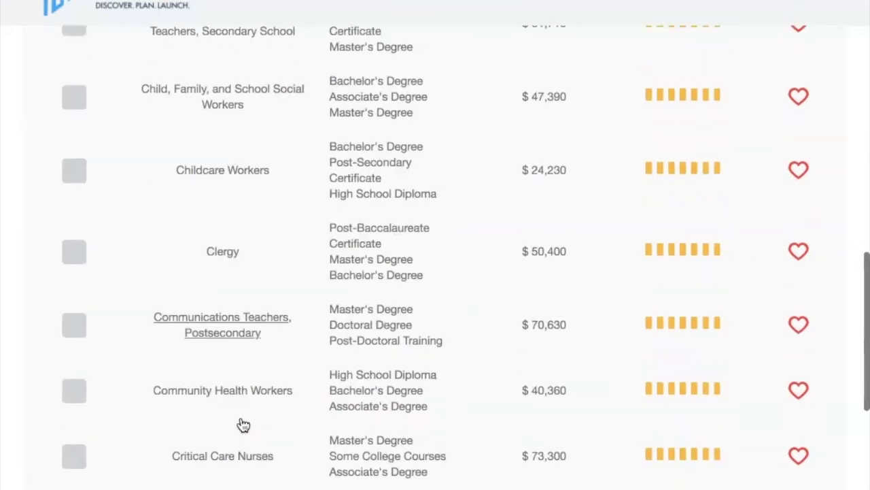
pyautogui.scroll(-3, 242, 424)
pyautogui.scroll(-1, 242, 423)
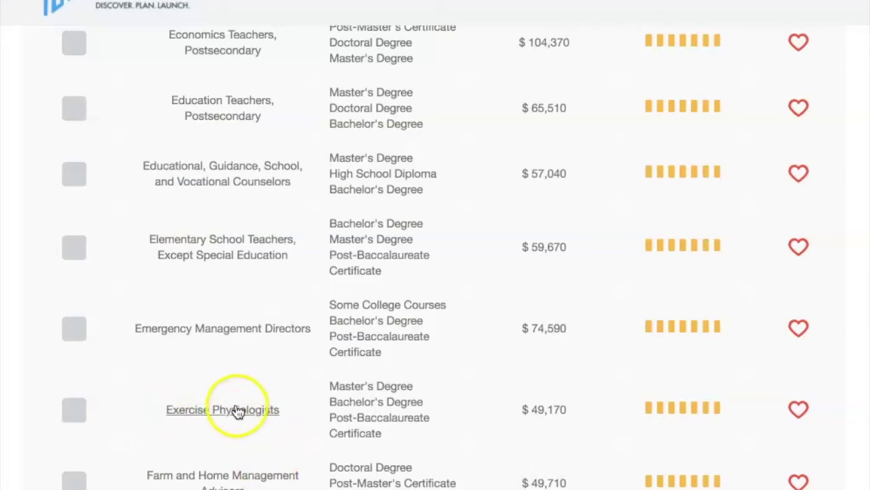
pyautogui.click(221, 410)
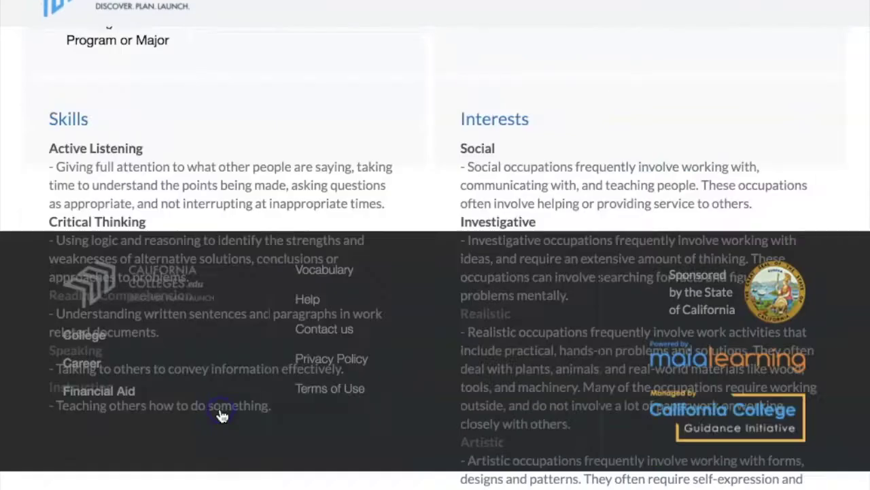
# - Review the Exercise Physiologists responsibilities, work activities, education level, salary, skills and interests, and return to the matching careers list
pyautogui.scroll(10, 498, 313)
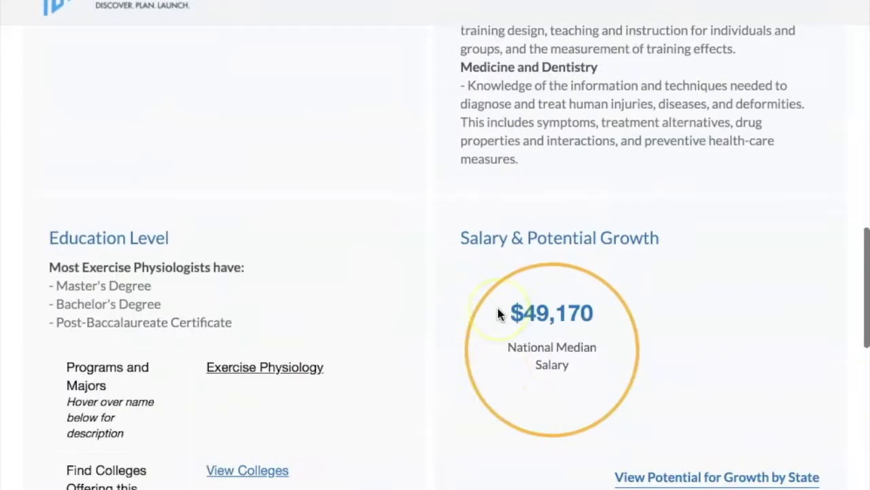
pyautogui.scroll(6, 498, 309)
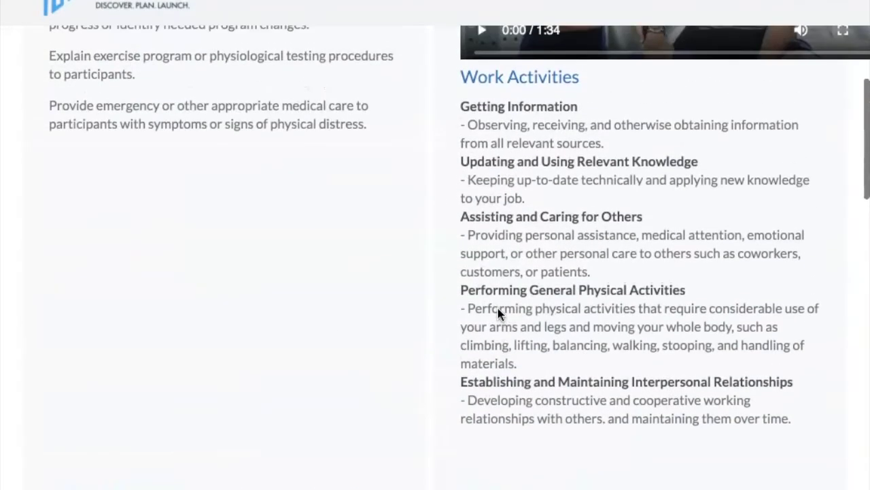
pyautogui.scroll(2, 497, 308)
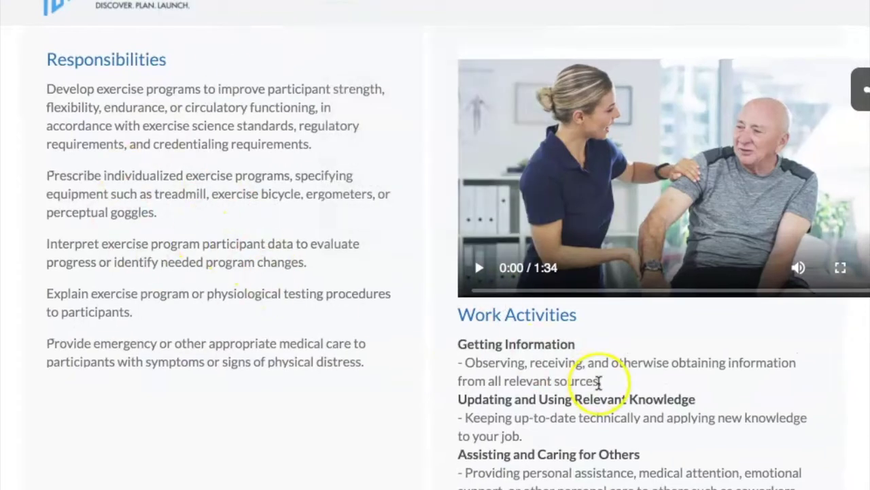
pyautogui.scroll(-8, 599, 383)
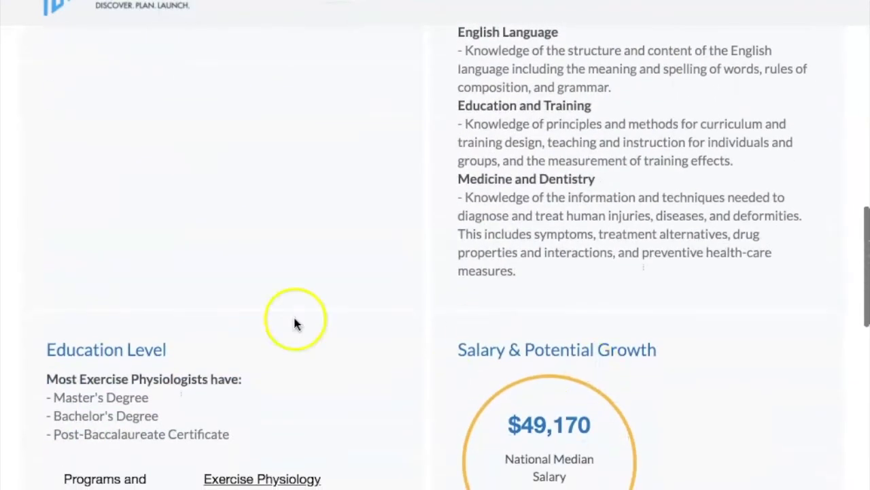
pyautogui.scroll(-3, 210, 374)
pyautogui.scroll(-8, 550, 404)
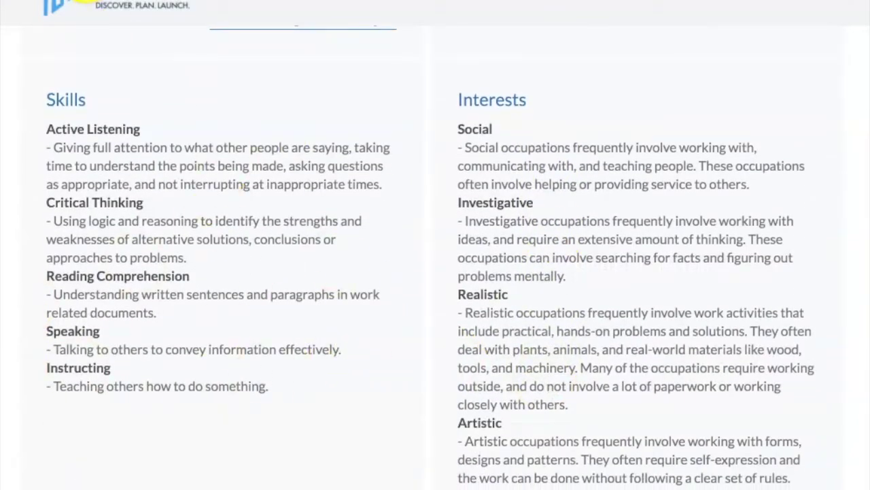
pyautogui.hotkey('alt', 'Left')
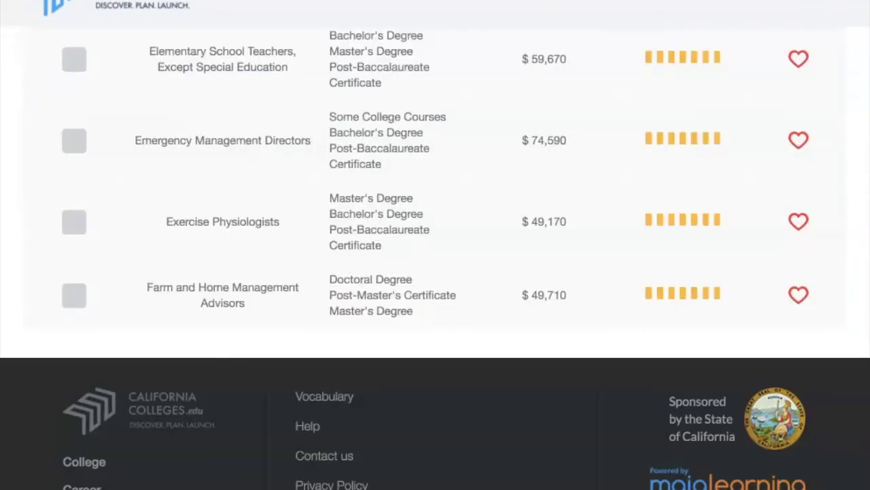
# - Try marking Adult Basic and Secondary Education and Literacy Teachers and Instructors as a favorite career
pyautogui.scroll(20, 393, 153)
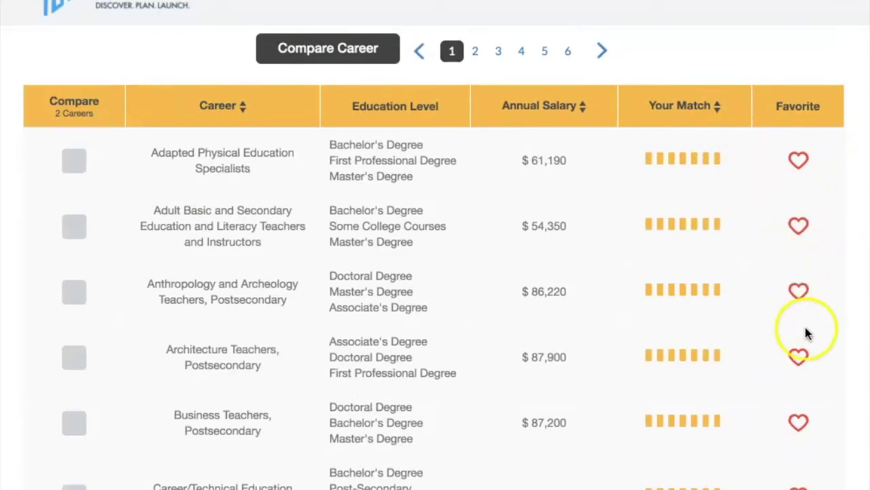
pyautogui.click(798, 227)
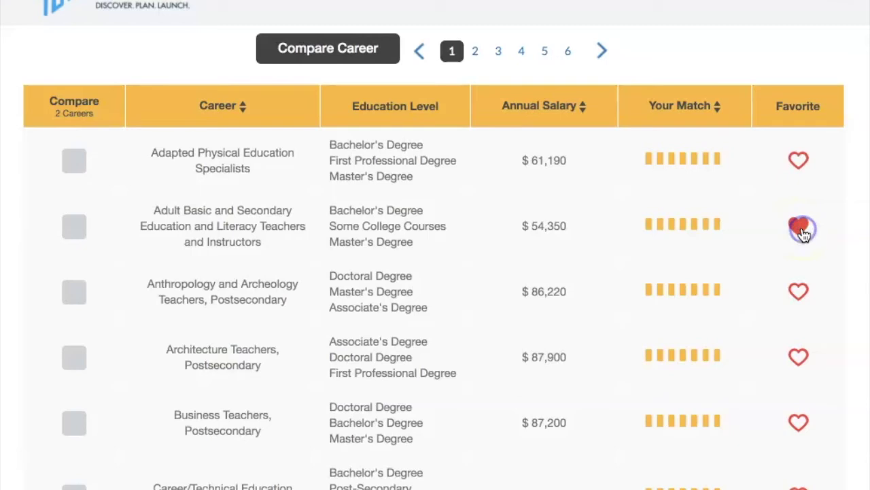
# - Examine the remaining careers on the first page of matches, down to Farm and Home Management Advisors
pyautogui.scroll(-4, 716, 333)
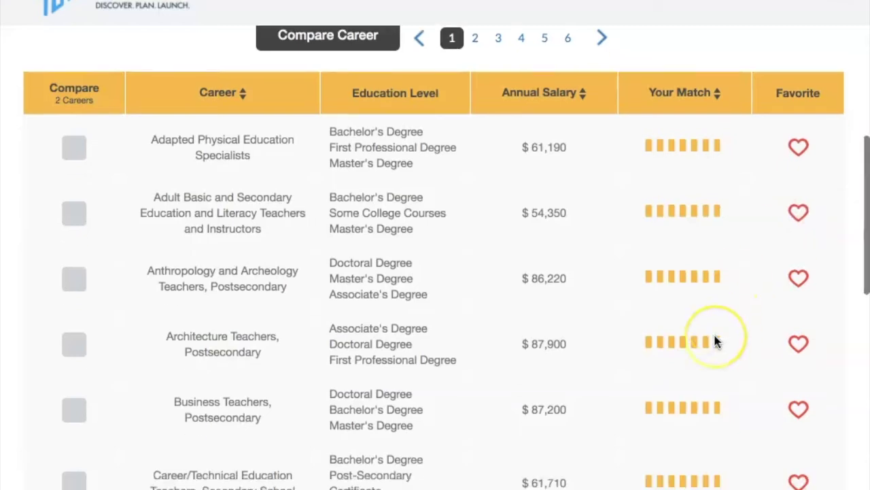
pyautogui.scroll(-3, 717, 342)
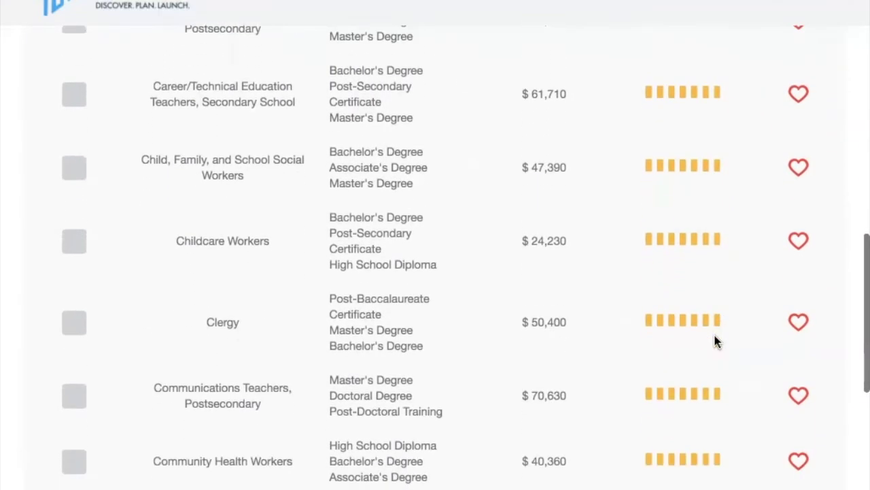
pyautogui.scroll(-6, 716, 341)
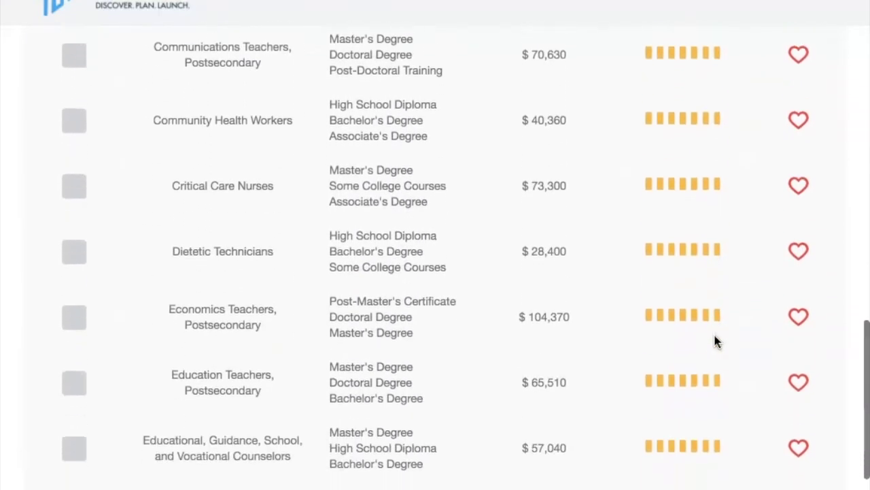
pyautogui.scroll(-2, 715, 342)
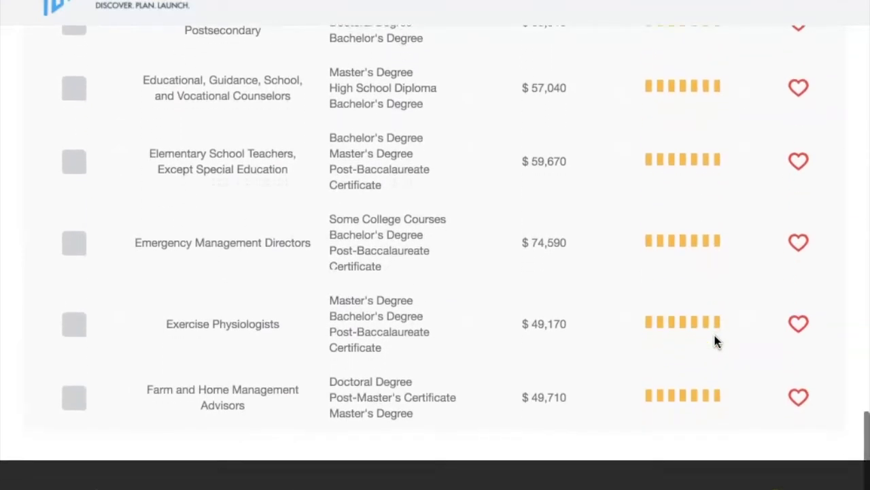
# - Favorite Marriage and Family Therapists and Mental Health Counselors on page 2 of the matching careers, and check the rest of that page
pyautogui.scroll(15, 716, 341)
pyautogui.scroll(4, 716, 341)
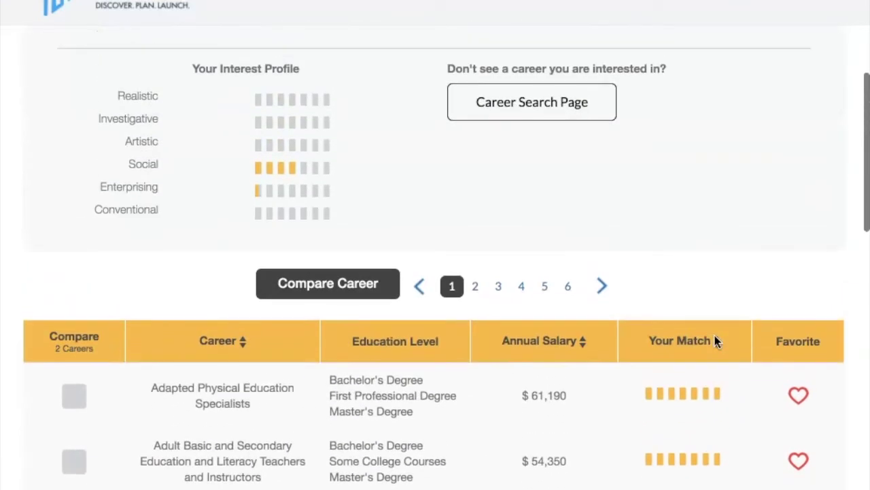
pyautogui.click(476, 287)
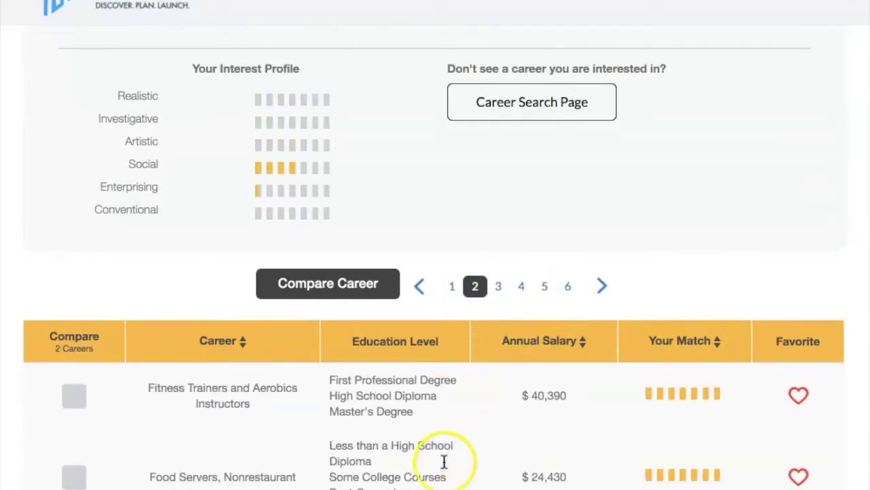
pyautogui.scroll(-8, 443, 471)
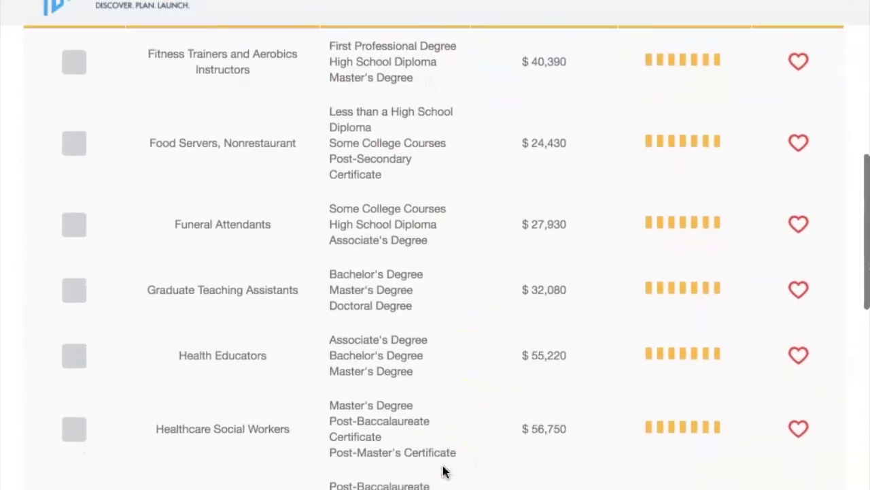
pyautogui.scroll(-5, 442, 471)
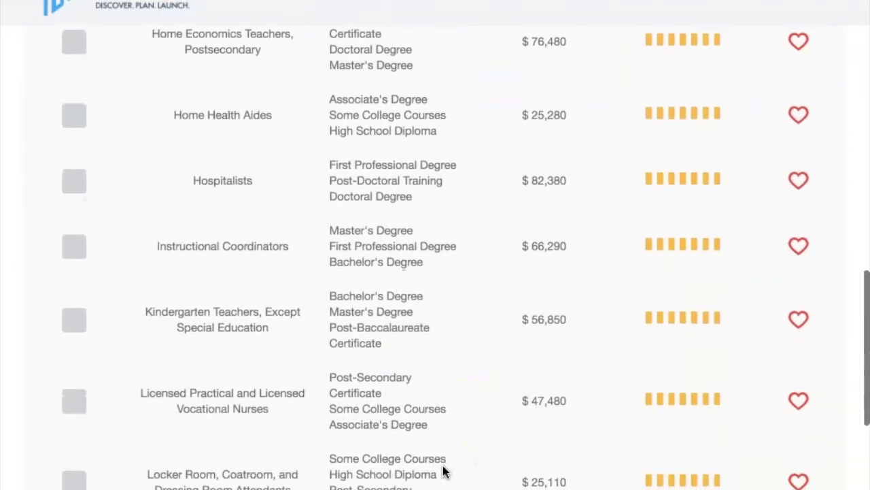
pyautogui.scroll(-2, 443, 471)
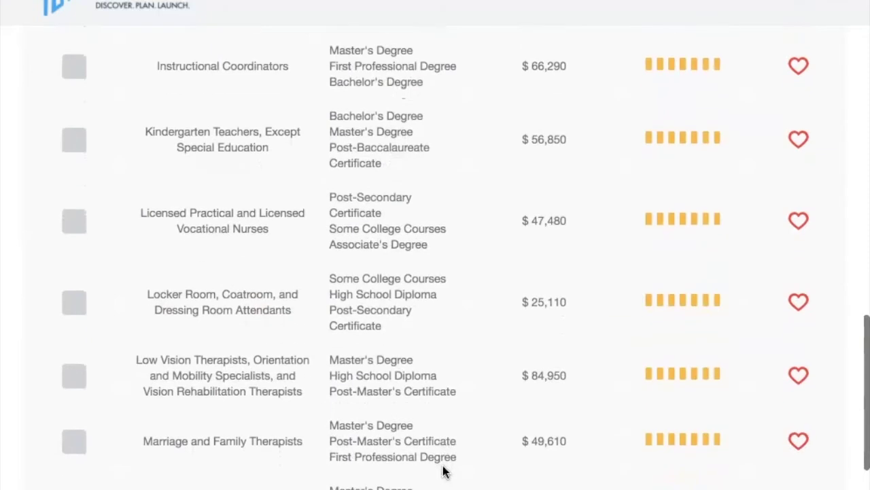
pyautogui.scroll(-3, 443, 470)
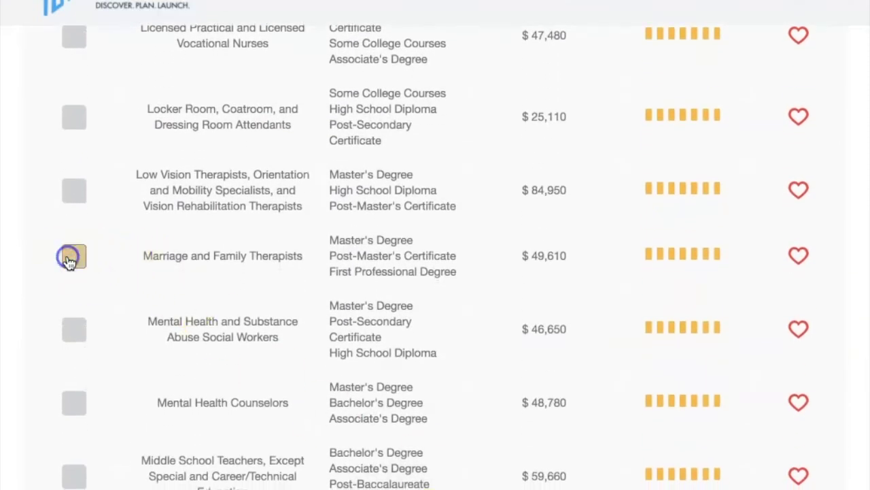
pyautogui.click(799, 257)
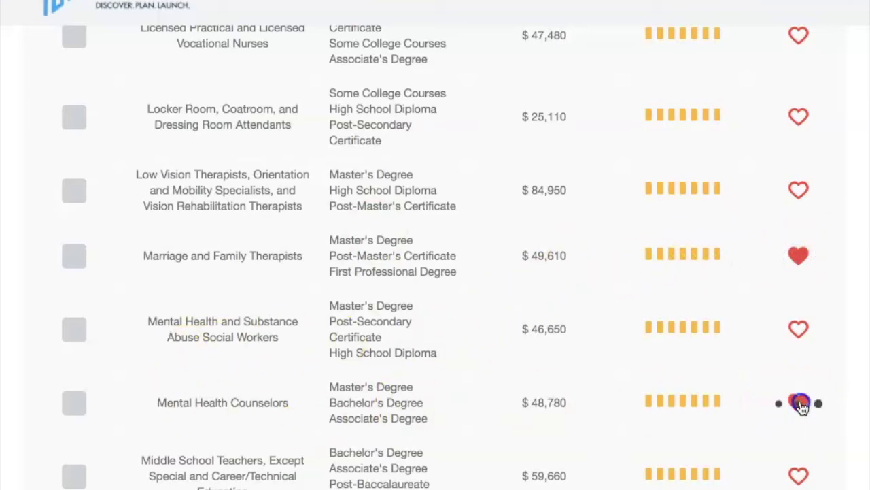
pyautogui.scroll(-3, 630, 418)
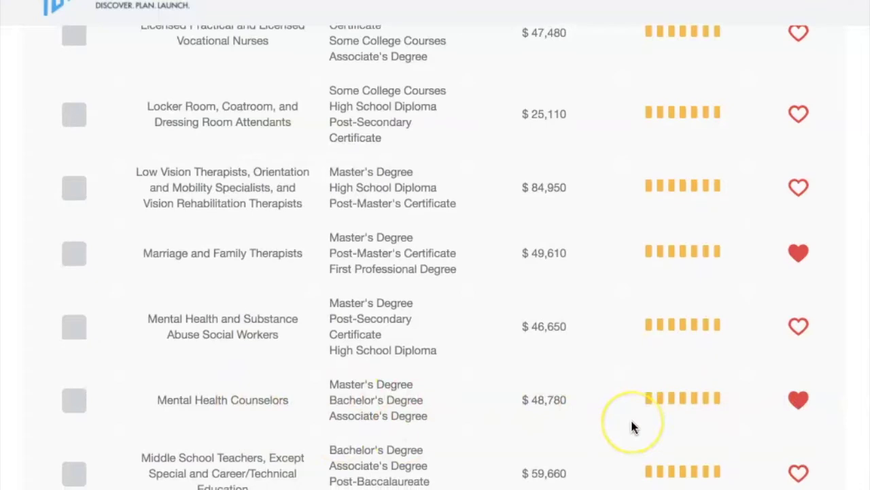
pyautogui.scroll(-1, 630, 426)
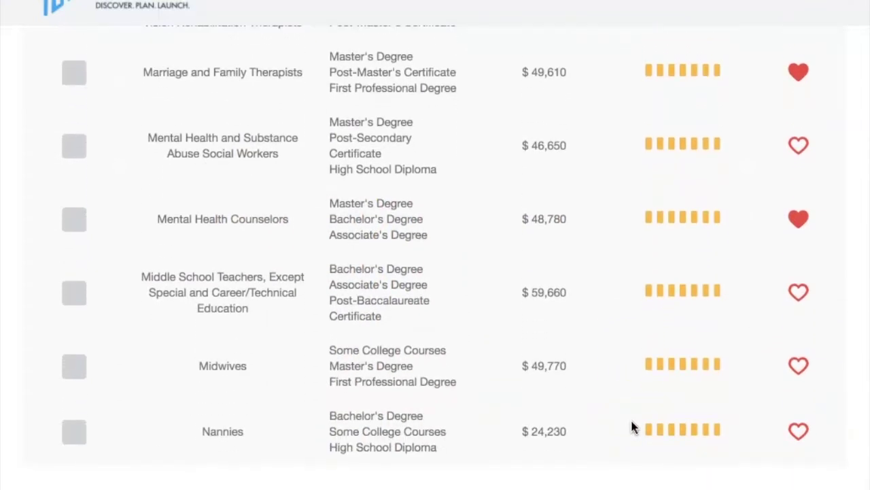
# - Go to page 3 of the matching careers and mark Occupational Therapists as a favorite
pyautogui.scroll(20, 632, 425)
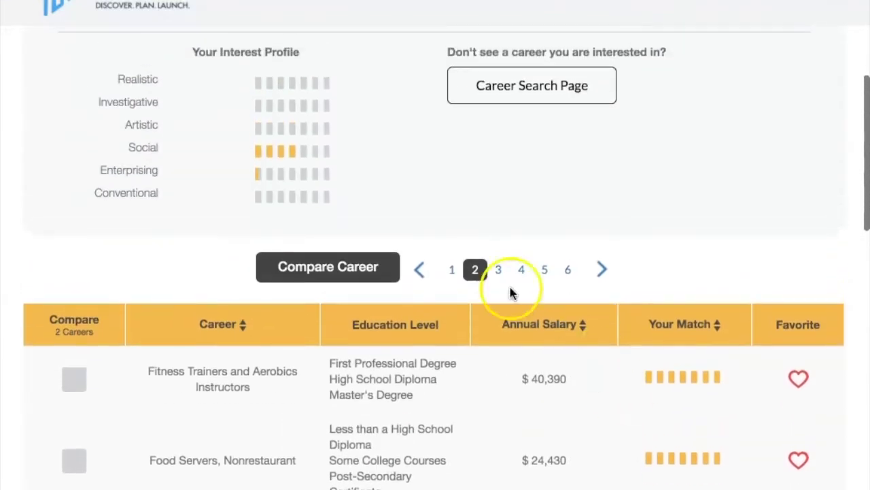
pyautogui.click(499, 270)
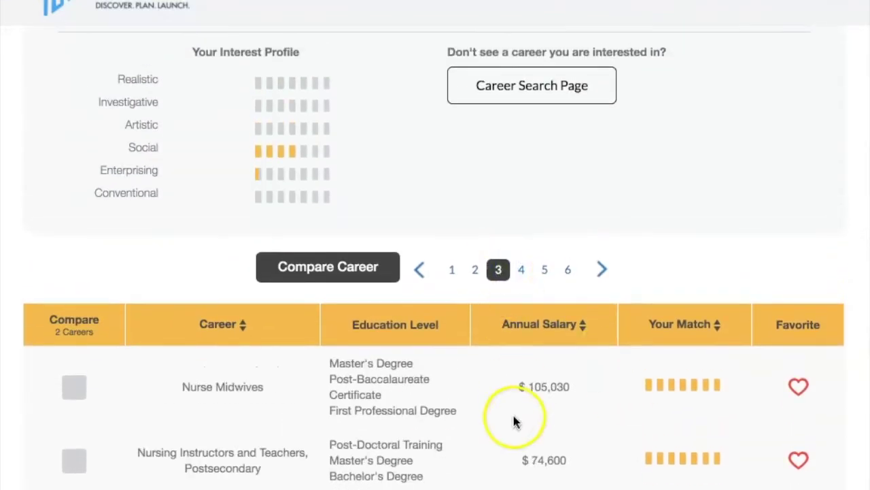
pyautogui.scroll(-8, 514, 418)
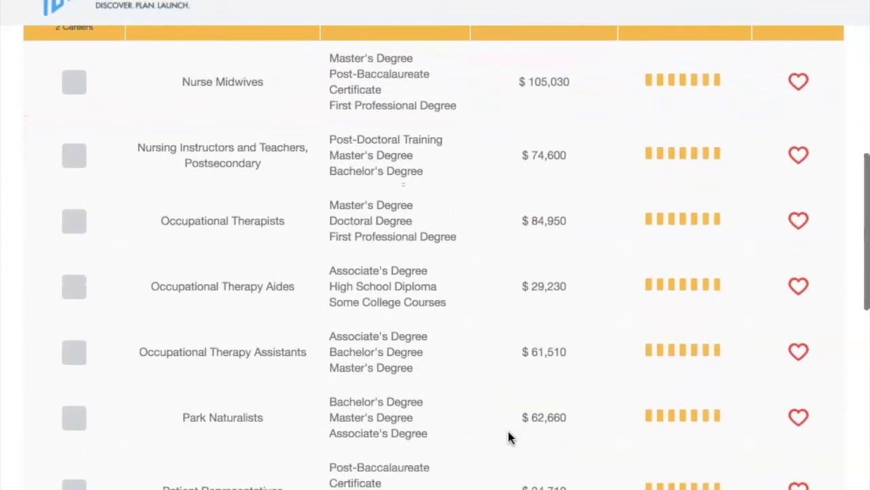
pyautogui.scroll(-1, 508, 435)
pyautogui.click(798, 186)
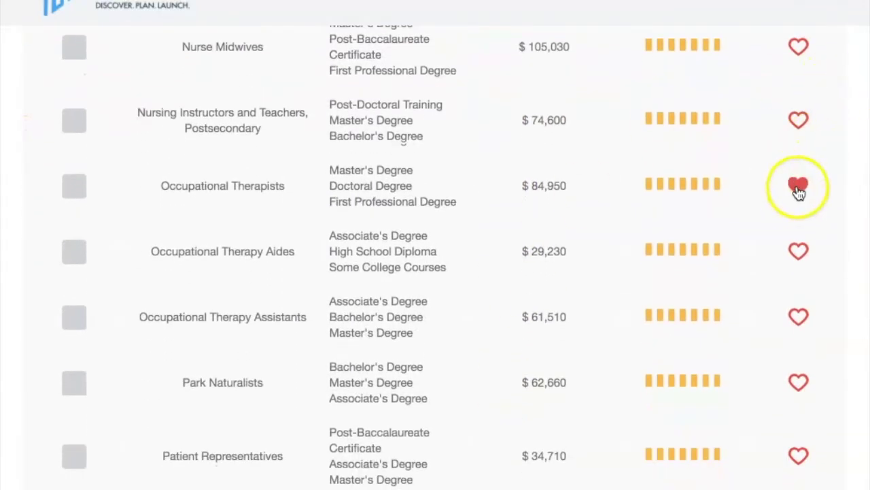
# - Look through the remaining careers on page 3, down to Special Education Teachers, Kindergarten and Elementary School
pyautogui.scroll(-8, 630, 371)
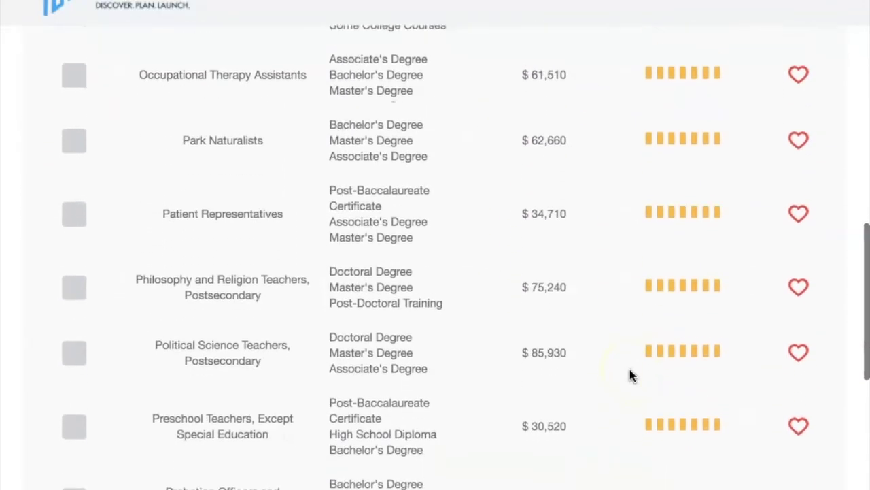
pyautogui.scroll(-3, 630, 370)
pyautogui.scroll(-1, 629, 371)
pyautogui.scroll(-2, 630, 370)
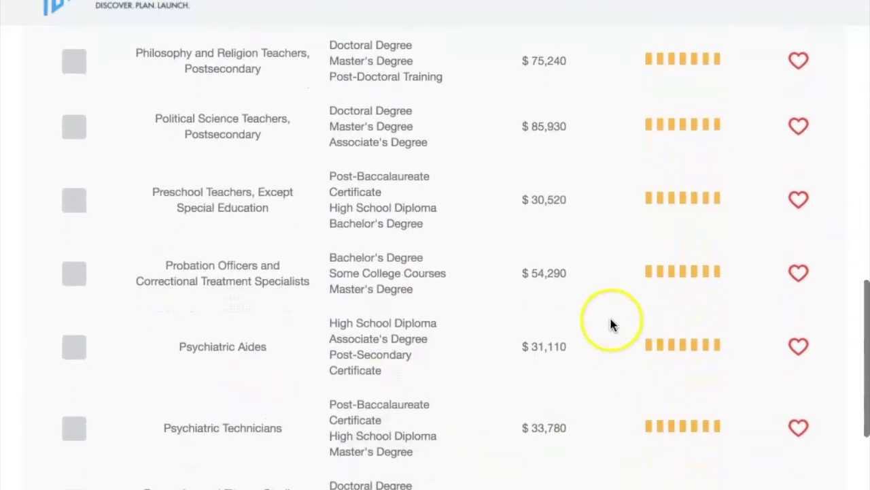
pyautogui.scroll(-8, 565, 448)
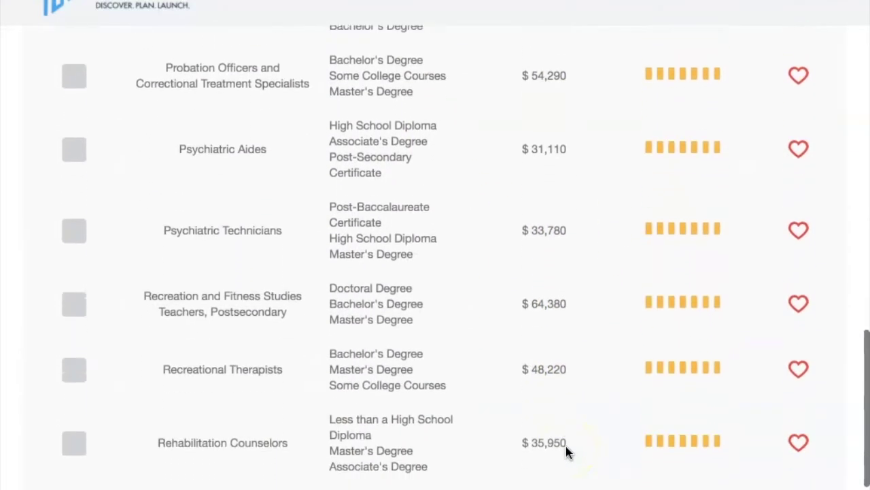
pyautogui.scroll(-5, 567, 447)
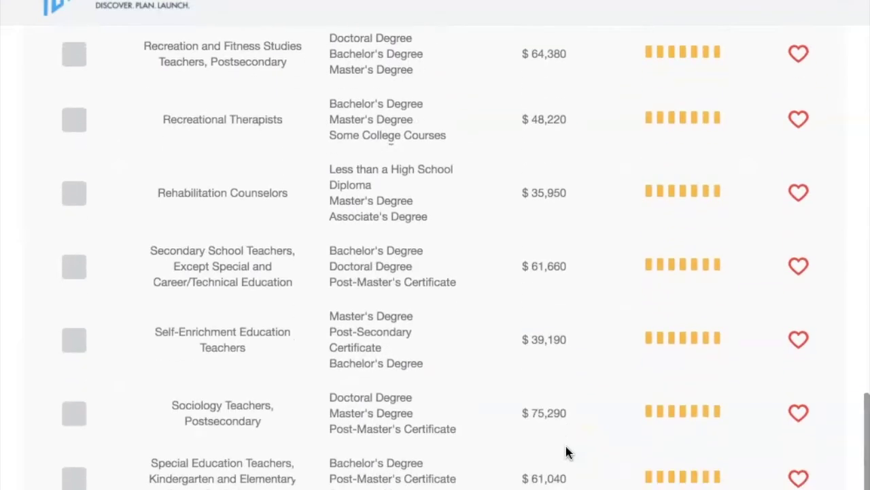
pyautogui.scroll(-1, 568, 452)
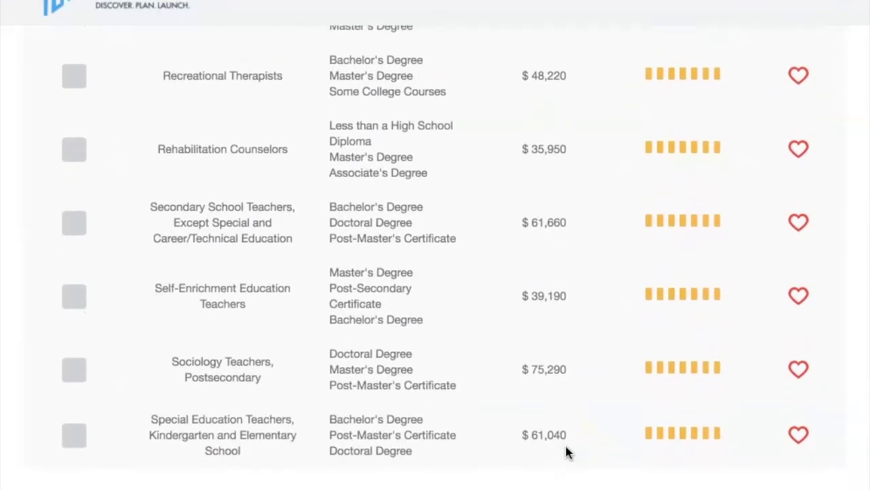
pyautogui.scroll(4, 566, 451)
pyautogui.scroll(-8, 558, 476)
# - Open page 4 of the matching careers and look through its list, down to Criminal Justice and Law Enforcement Teachers, Postsecondary
pyautogui.scroll(20, 435, 272)
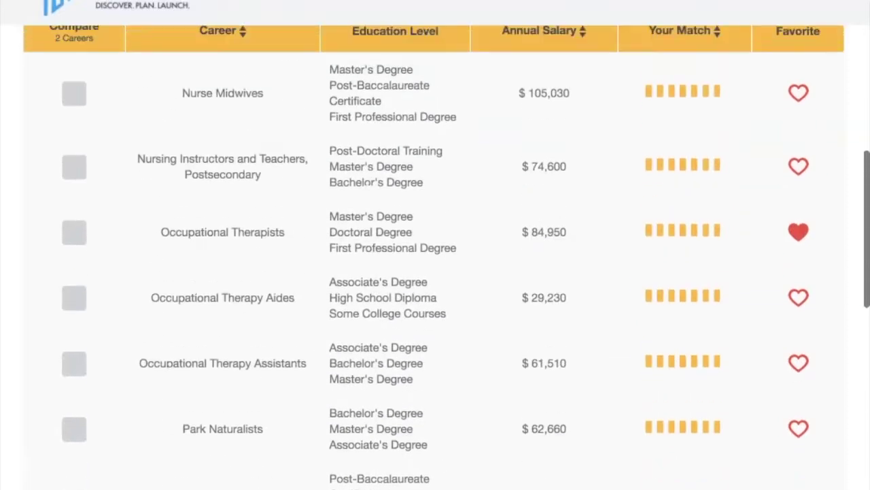
pyautogui.scroll(10, 549, 455)
pyautogui.scroll(-1, 549, 460)
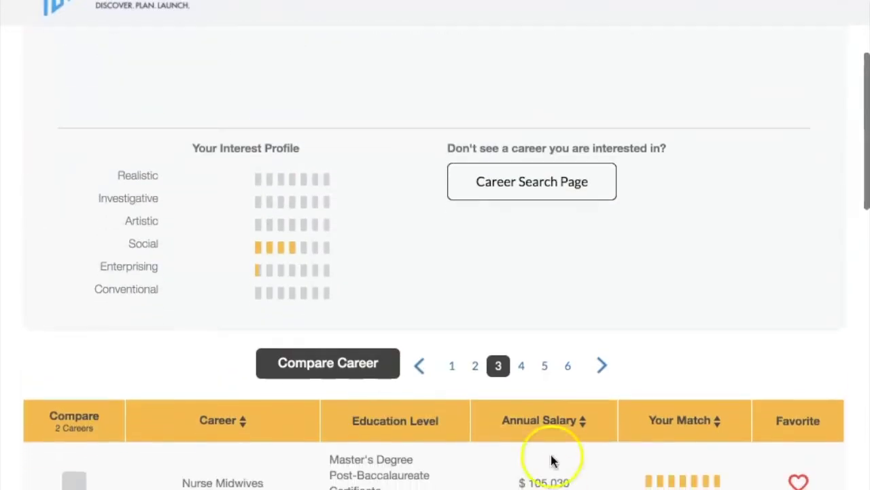
pyautogui.click(521, 367)
pyautogui.scroll(-7, 522, 376)
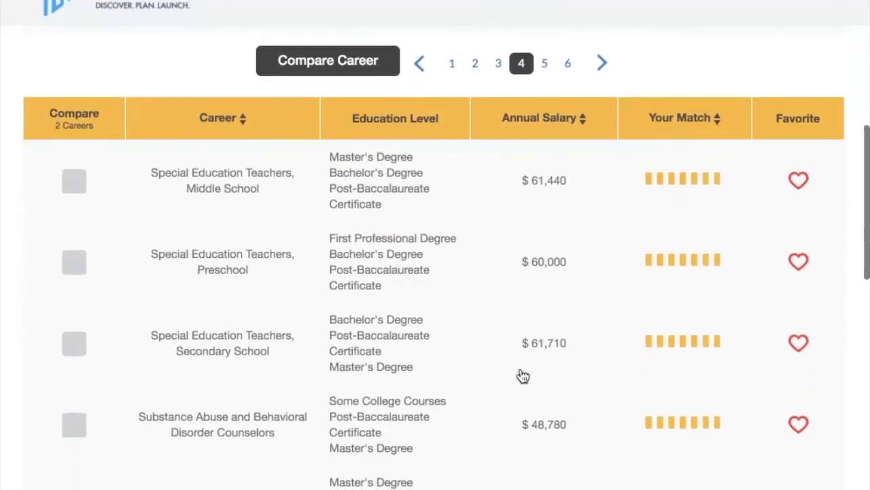
pyautogui.scroll(-5, 523, 376)
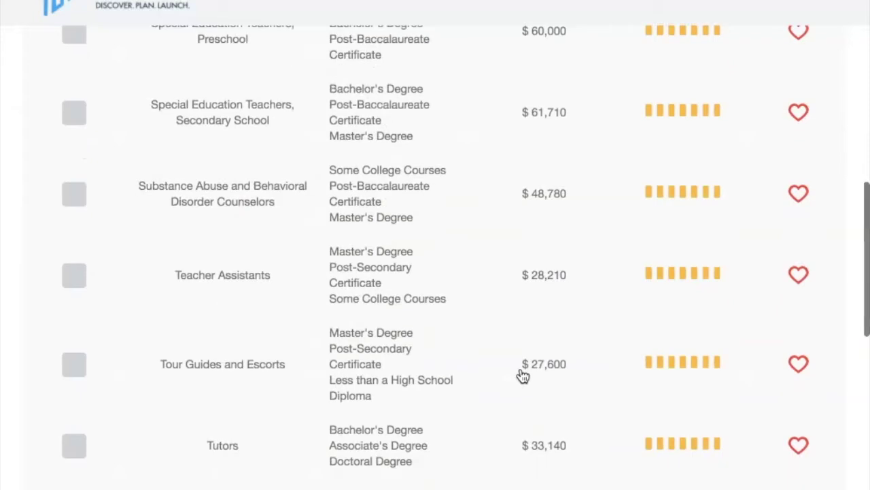
pyautogui.scroll(-5, 523, 375)
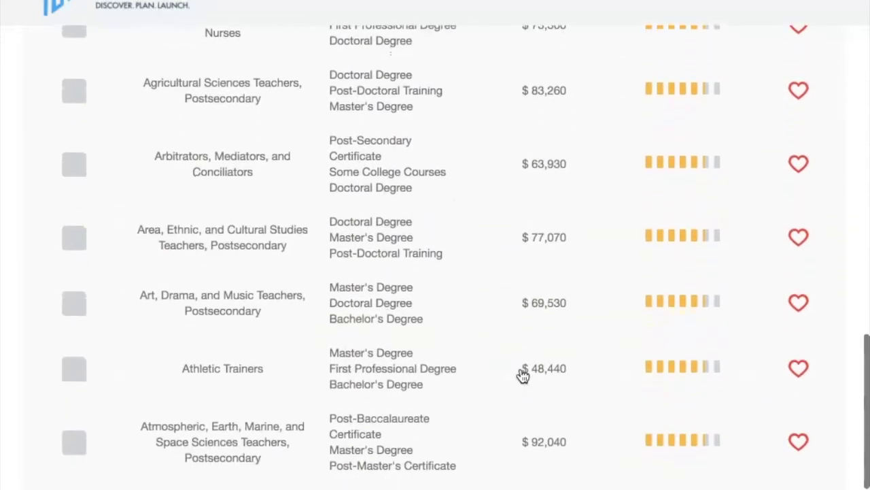
pyautogui.scroll(-3, 523, 375)
pyautogui.scroll(-1, 523, 375)
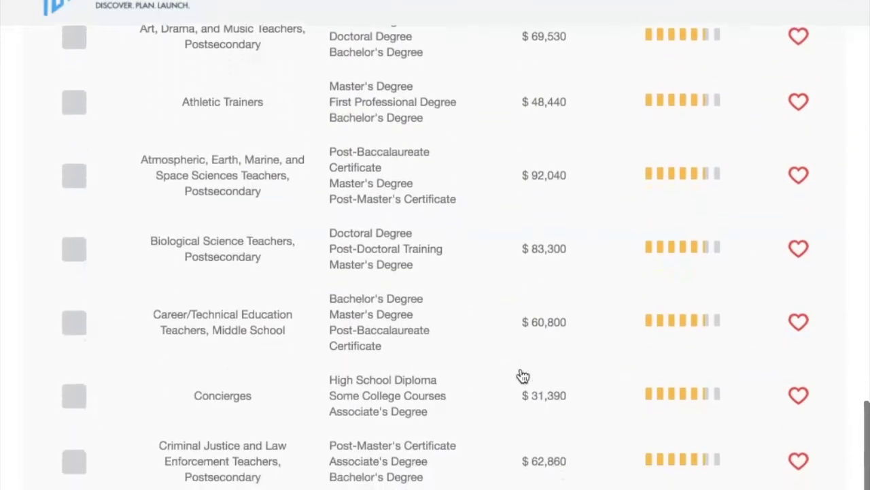
# - Open page 5 of the matching careers and examine its list from Crossing Guards down to Physical Therapist Assistants
pyautogui.scroll(10, 522, 376)
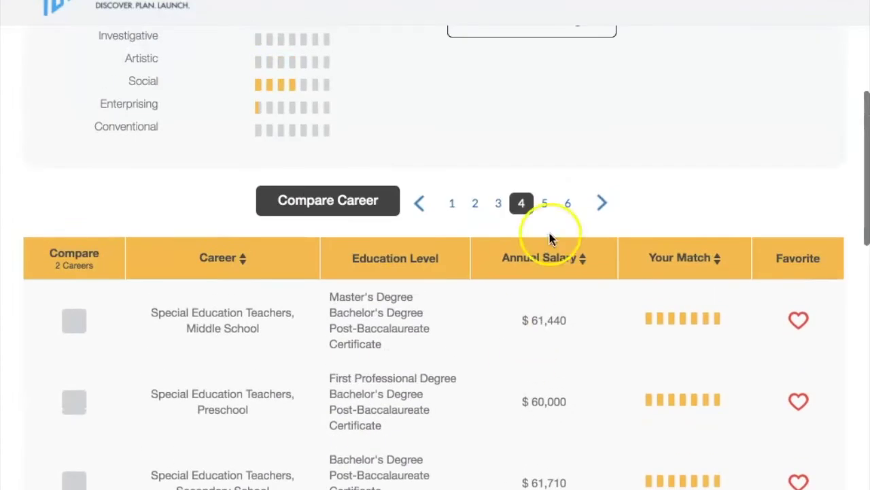
pyautogui.click(546, 204)
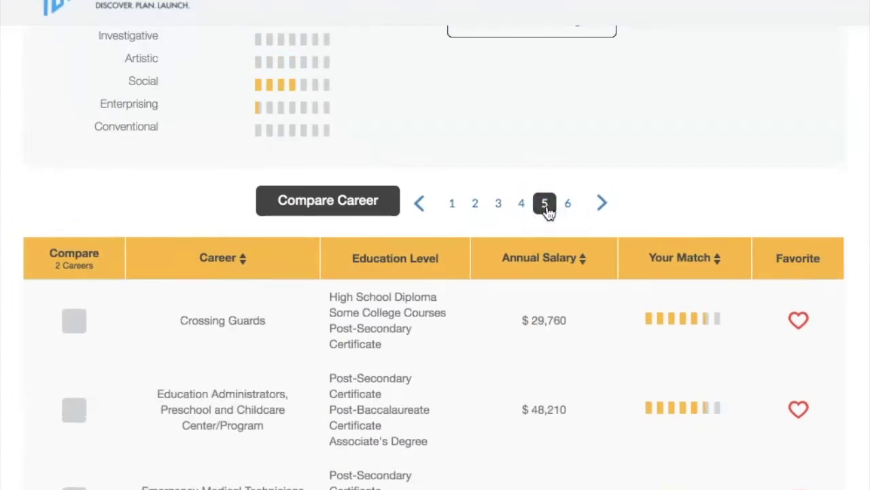
pyautogui.scroll(-6, 497, 418)
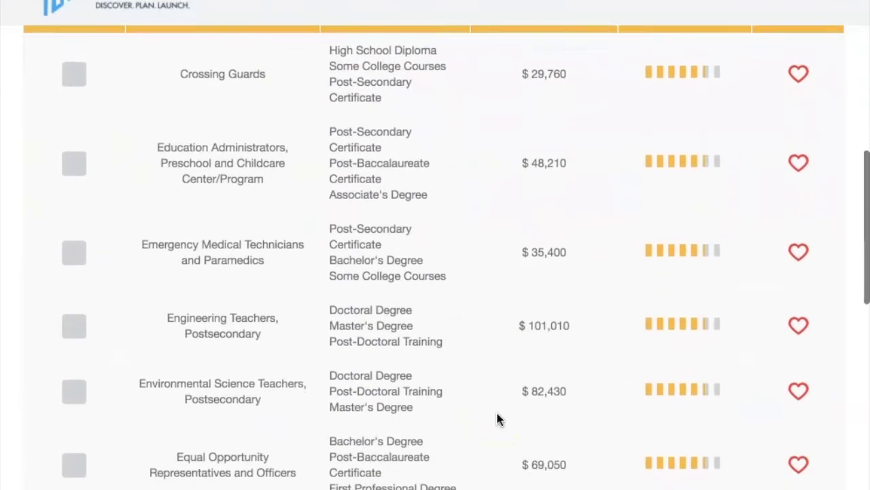
pyautogui.scroll(-6, 497, 419)
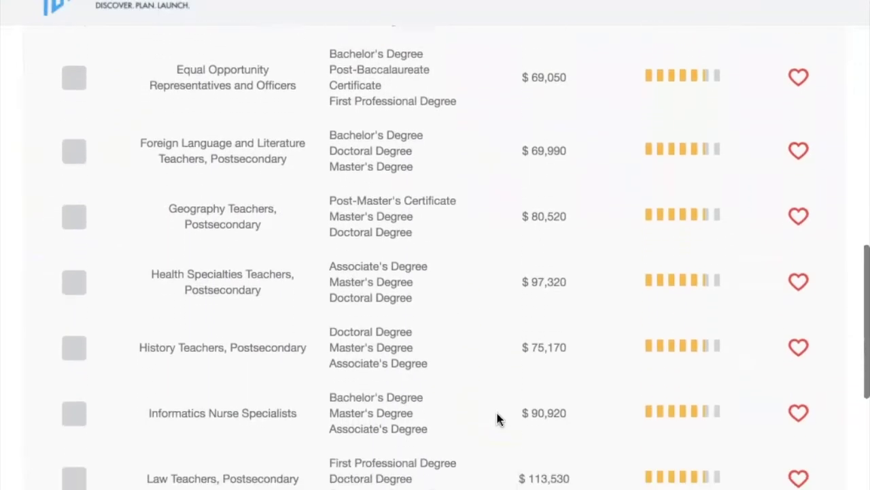
pyautogui.scroll(-5, 497, 418)
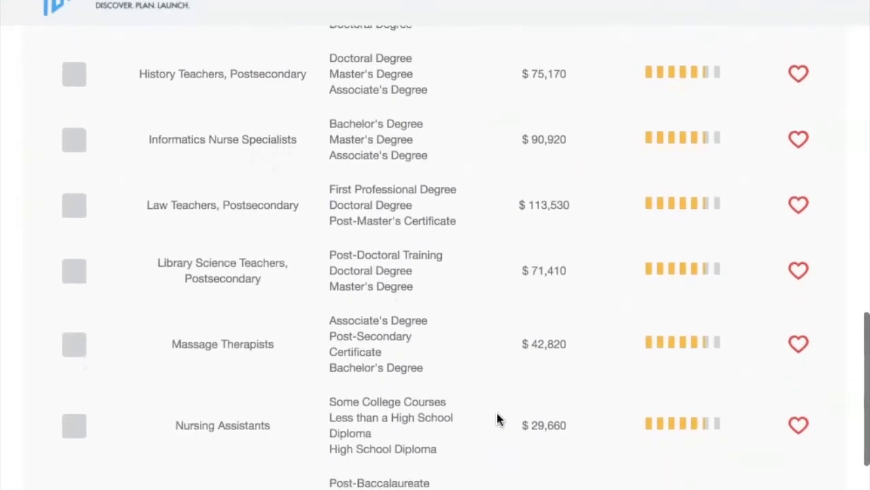
pyautogui.scroll(-4, 497, 418)
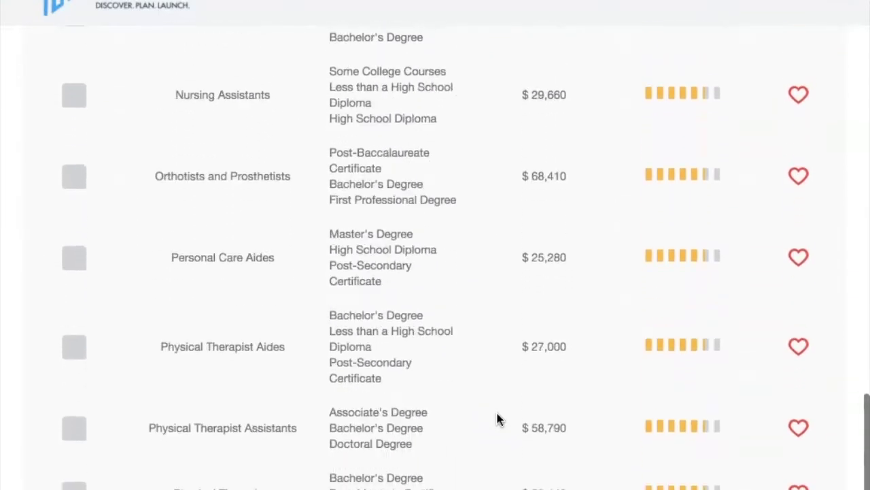
# - Favorite Social Work Teachers, Postsecondary and Speech-Language Pathologists on page 6 of the matching careers
pyautogui.scroll(3, 497, 418)
pyautogui.scroll(20, 497, 418)
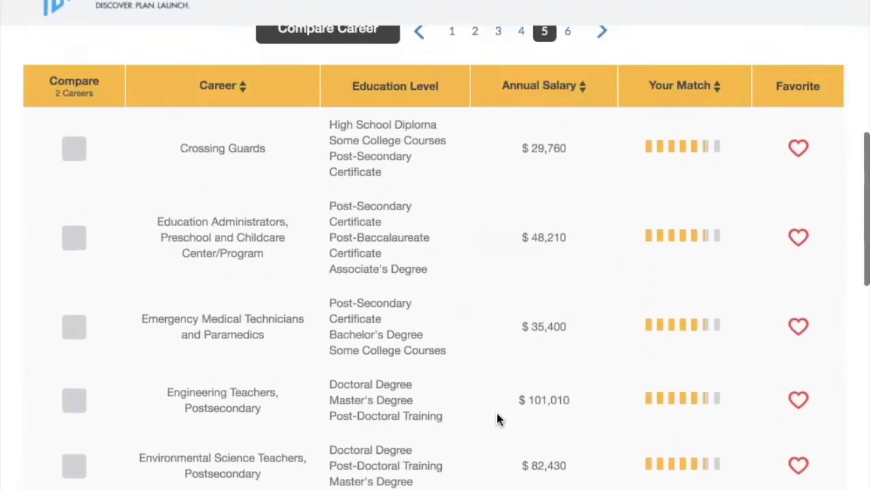
pyautogui.click(541, 358)
pyautogui.click(567, 304)
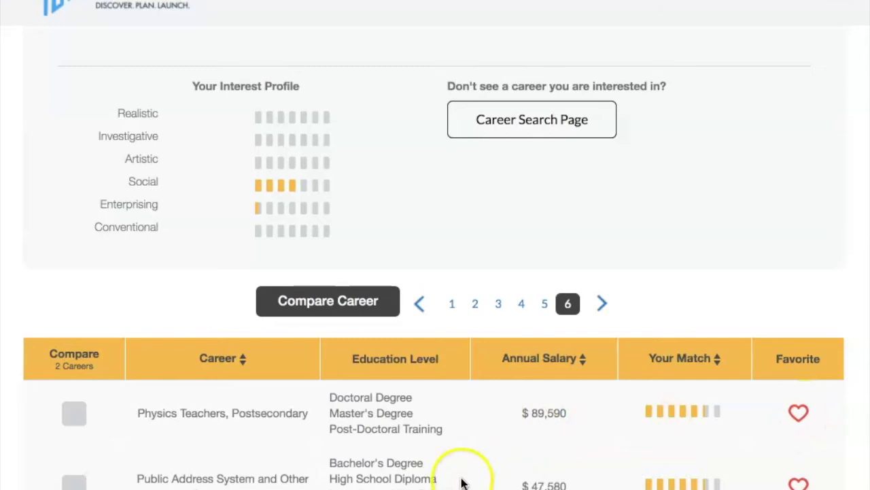
pyautogui.scroll(-6, 461, 483)
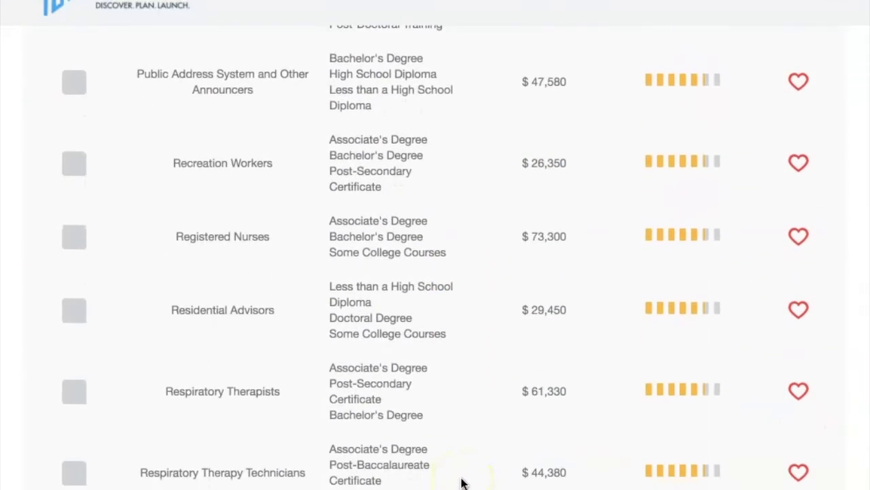
pyautogui.scroll(-4, 461, 483)
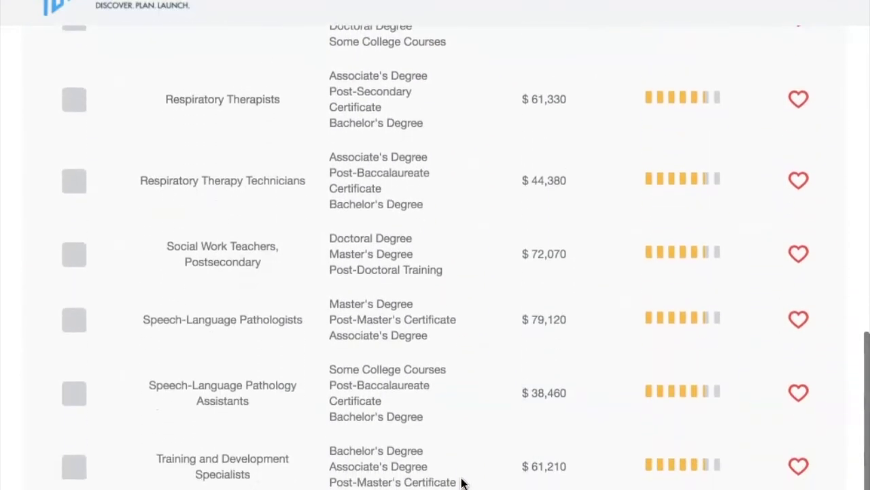
pyautogui.click(800, 253)
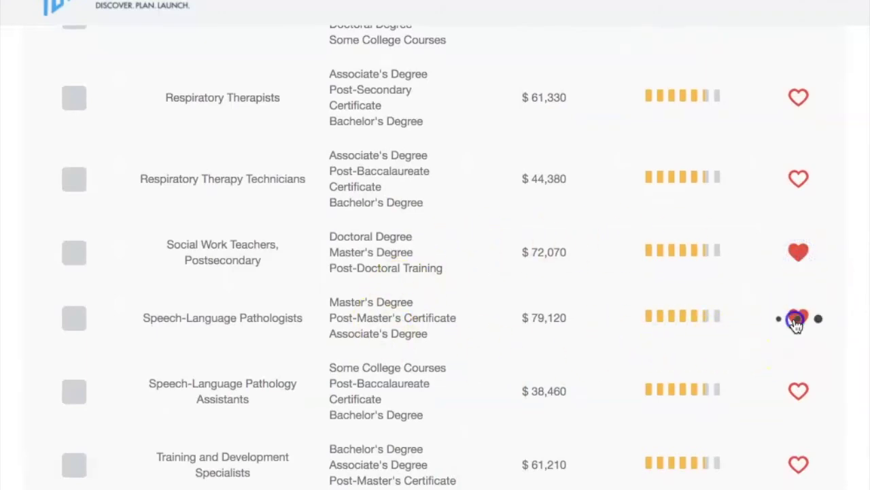
# - Review page 6 of the matching careers, from the interest profile summary down to the favorited Speech-Language Pathologists
pyautogui.scroll(15, 637, 306)
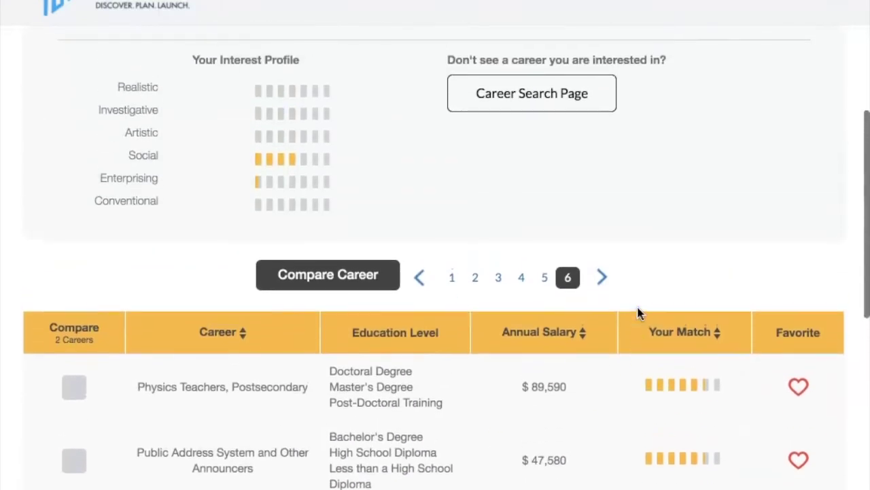
pyautogui.scroll(3, 639, 313)
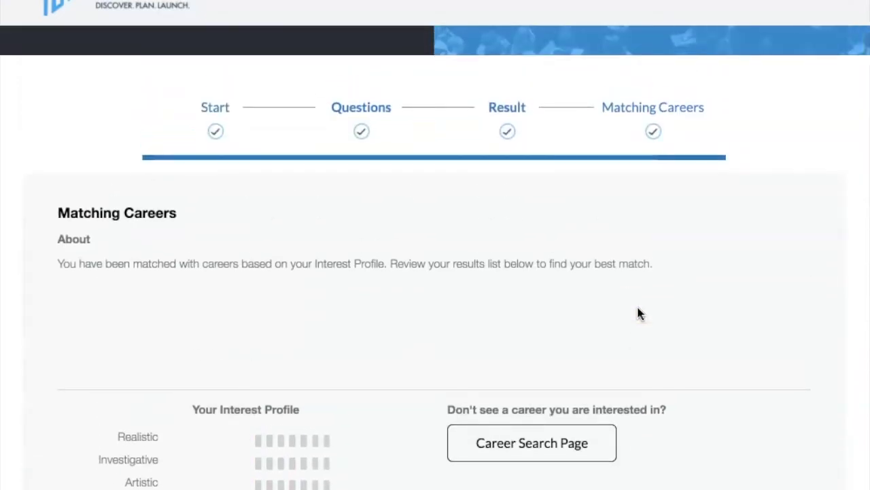
pyautogui.scroll(-20, 736, 318)
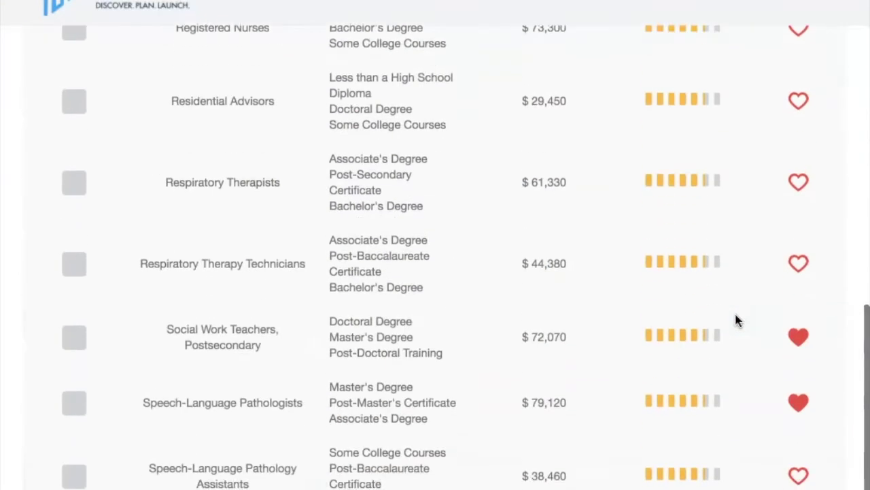
pyautogui.scroll(10, 736, 319)
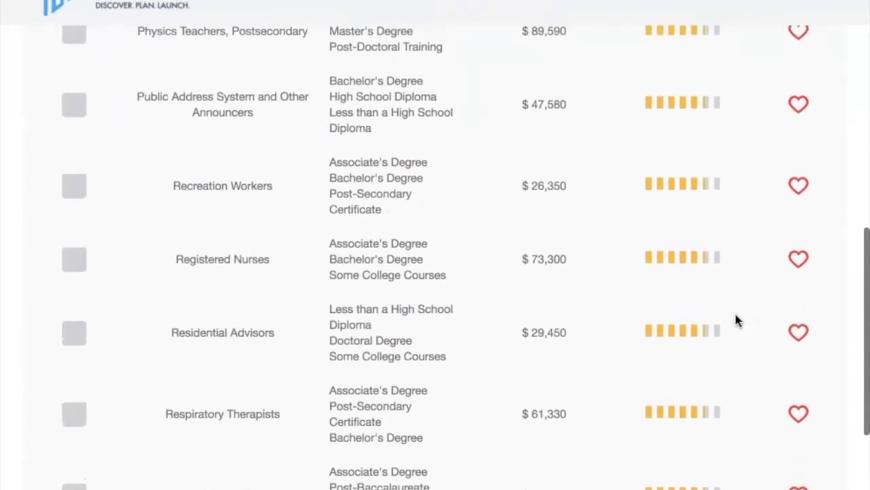
pyautogui.scroll(3, 734, 321)
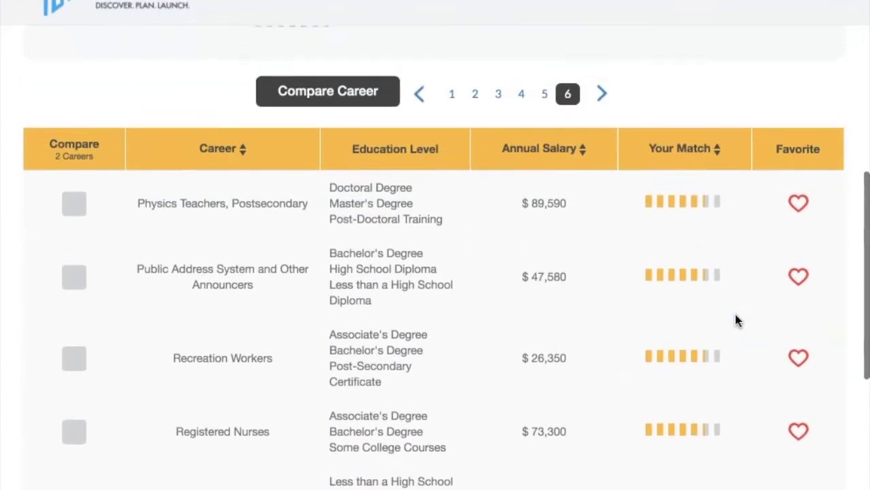
pyautogui.click(707, 305)
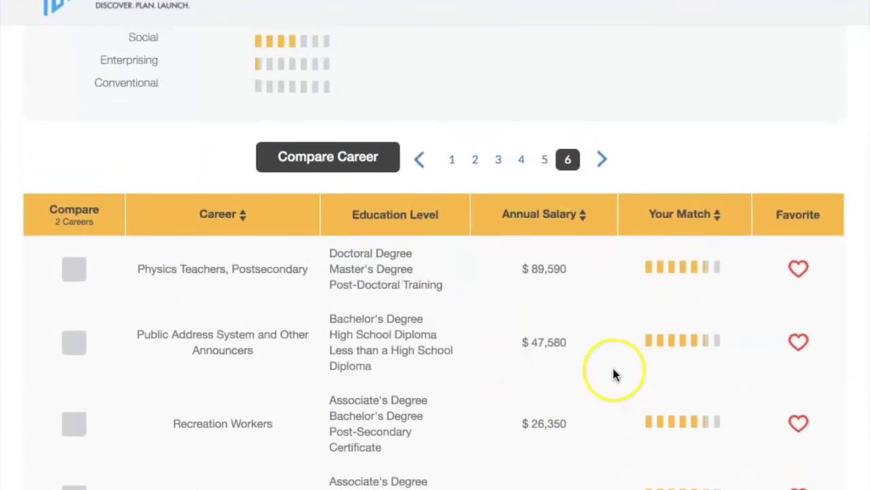
pyautogui.scroll(5, 614, 374)
pyautogui.scroll(-1, 614, 374)
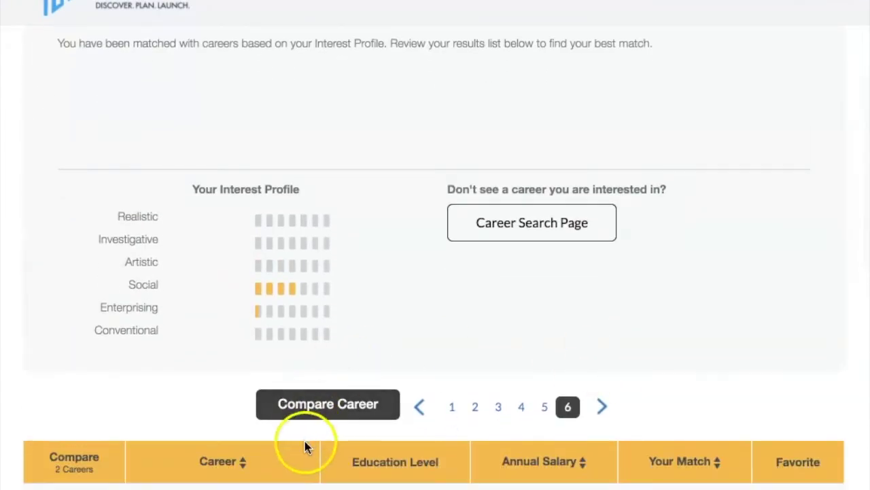
pyautogui.scroll(-4, 326, 463)
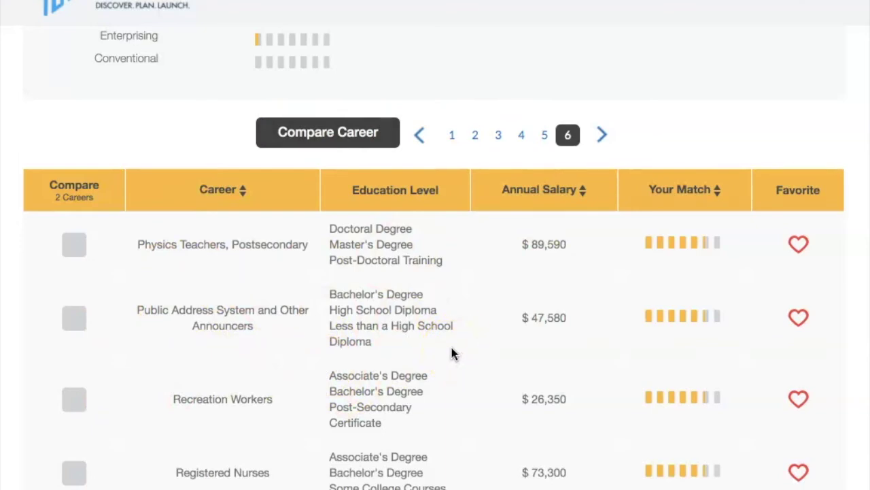
pyautogui.scroll(1, 454, 354)
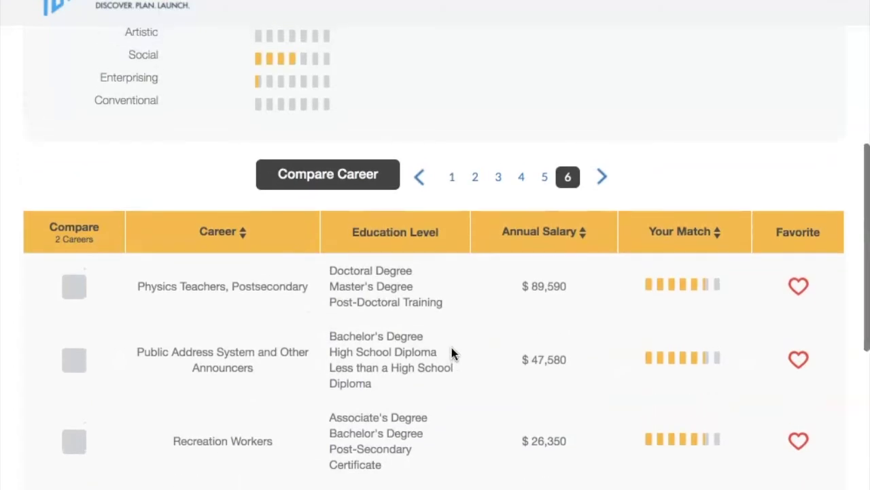
# - Open My Career Plan and expand its career list
pyautogui.scroll(6, 453, 354)
pyautogui.click(348, 1)
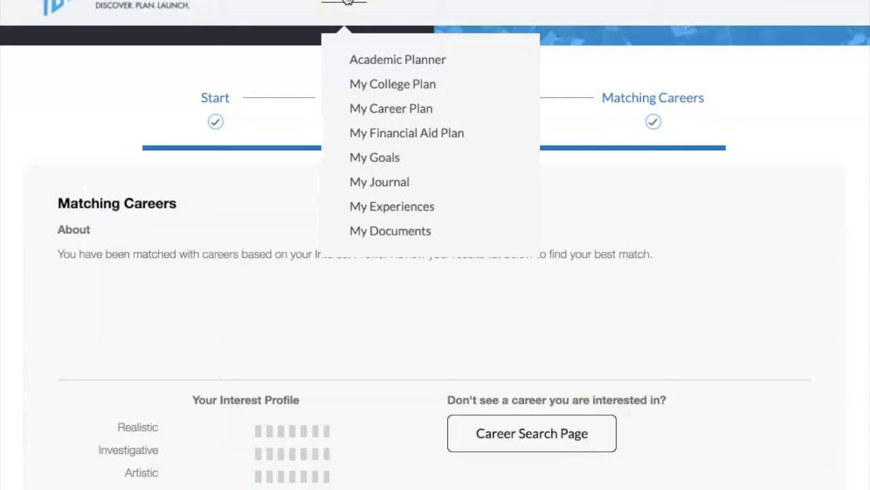
pyautogui.click(366, 114)
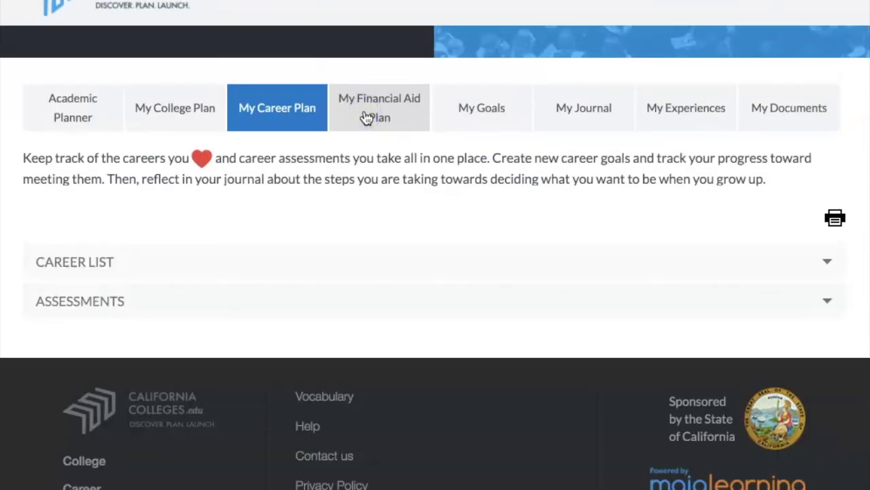
pyautogui.click(345, 159)
pyautogui.click(312, 270)
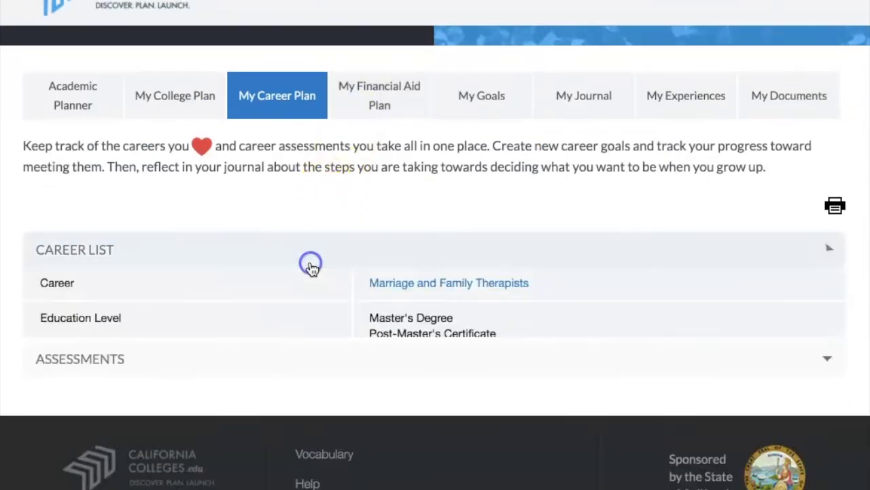
# - Examine the favorited careers in the career list, from Marriage and Family Therapists down to Speech-Language Pathologists
pyautogui.scroll(-8, 312, 269)
pyautogui.scroll(-8, 313, 269)
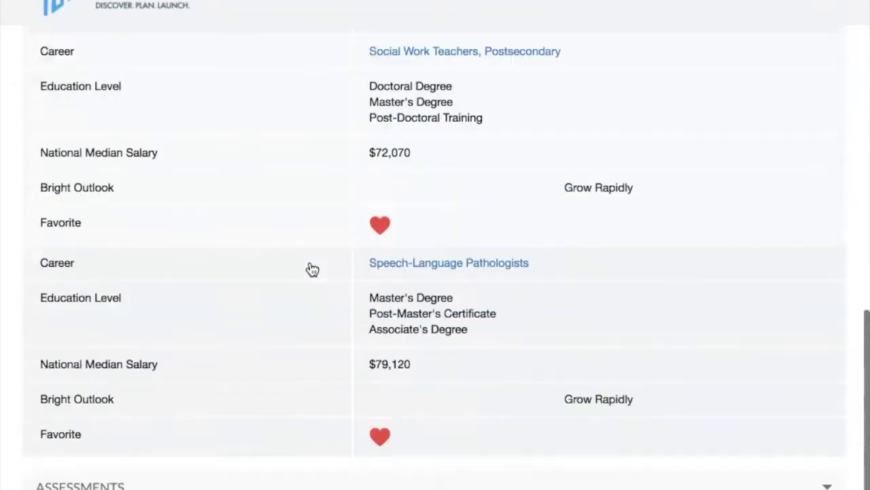
pyautogui.scroll(10, 312, 270)
pyautogui.scroll(10, 312, 269)
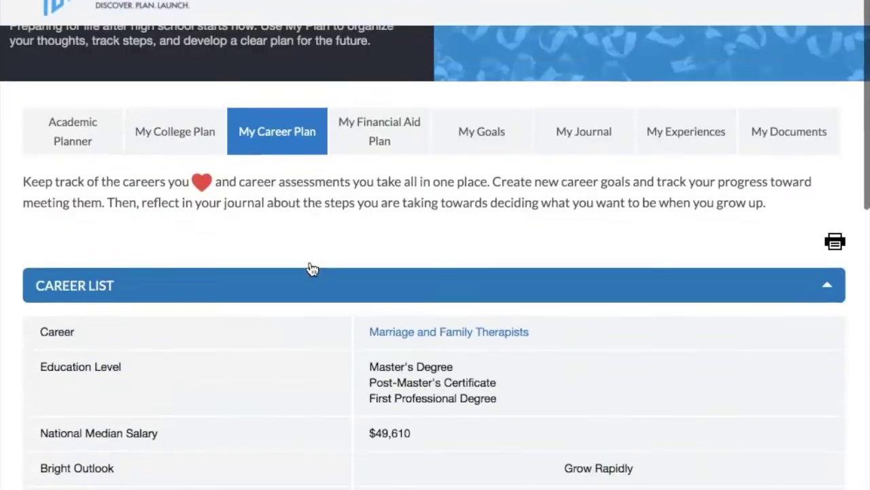
pyautogui.scroll(-10, 312, 269)
pyautogui.scroll(7, 312, 269)
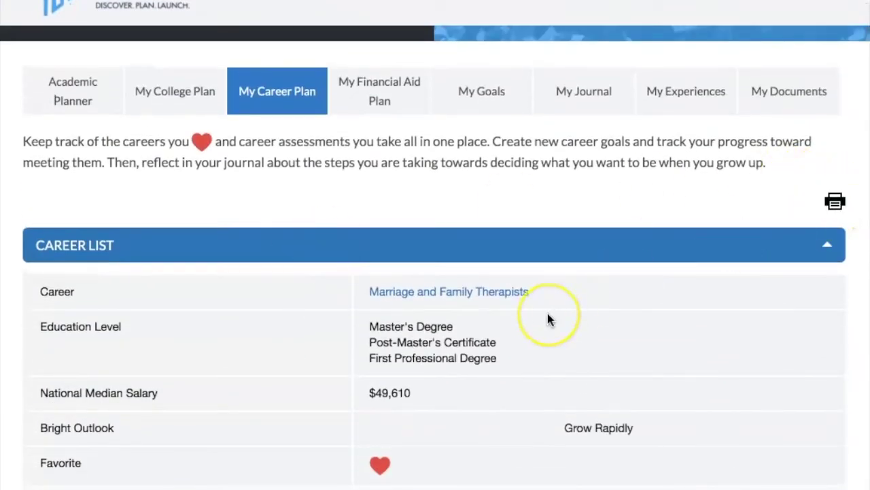
pyautogui.scroll(-5, 548, 314)
pyautogui.scroll(1, 548, 320)
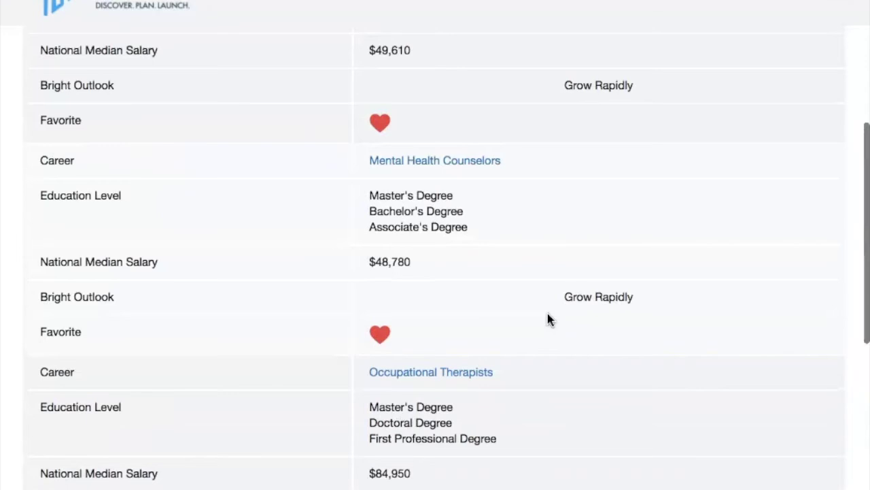
pyautogui.click(458, 156)
pyautogui.scroll(-8, 521, 307)
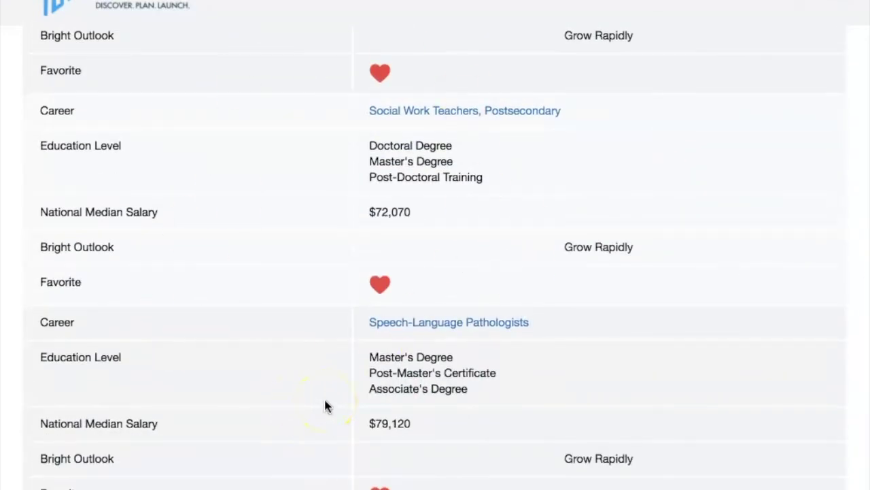
pyautogui.scroll(9, 325, 406)
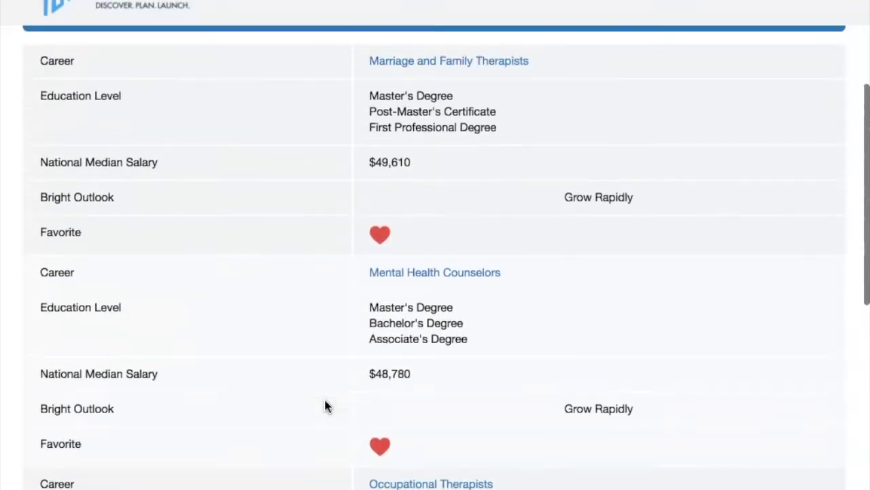
pyautogui.scroll(4, 325, 406)
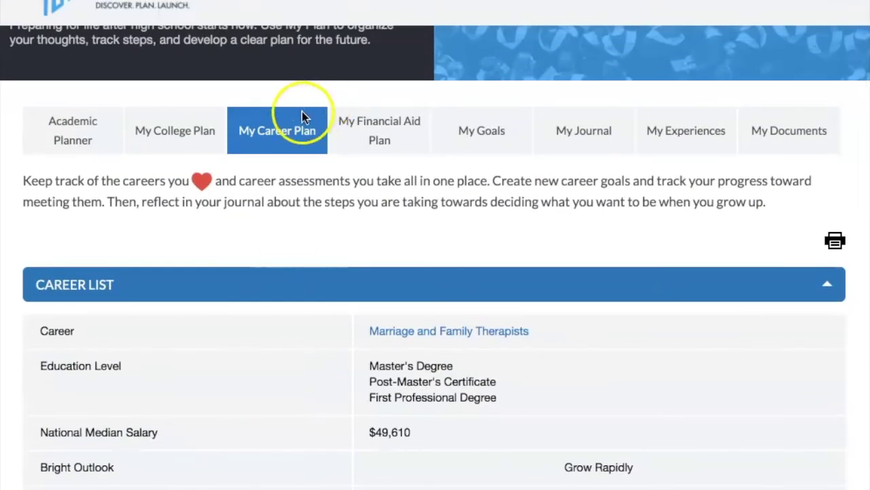
pyautogui.scroll(1, 310, 95)
pyautogui.moveTo(348, 6)
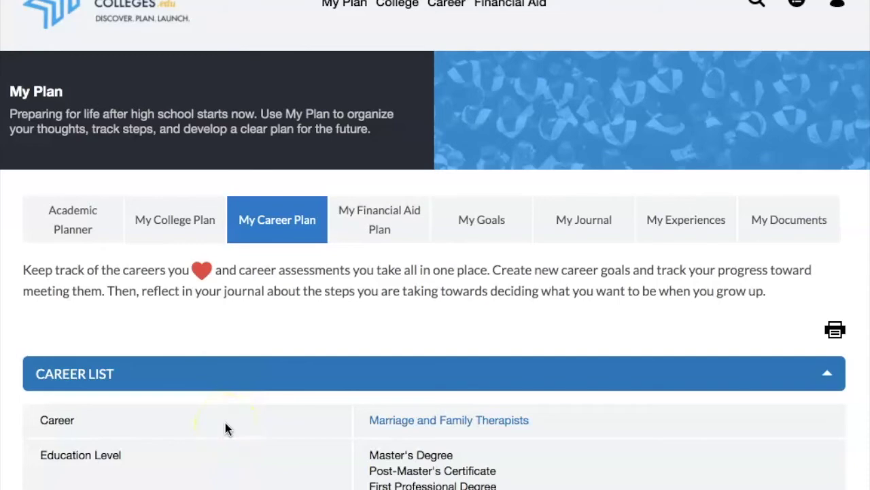
pyautogui.scroll(-9, 367, 407)
pyautogui.scroll(-8, 363, 405)
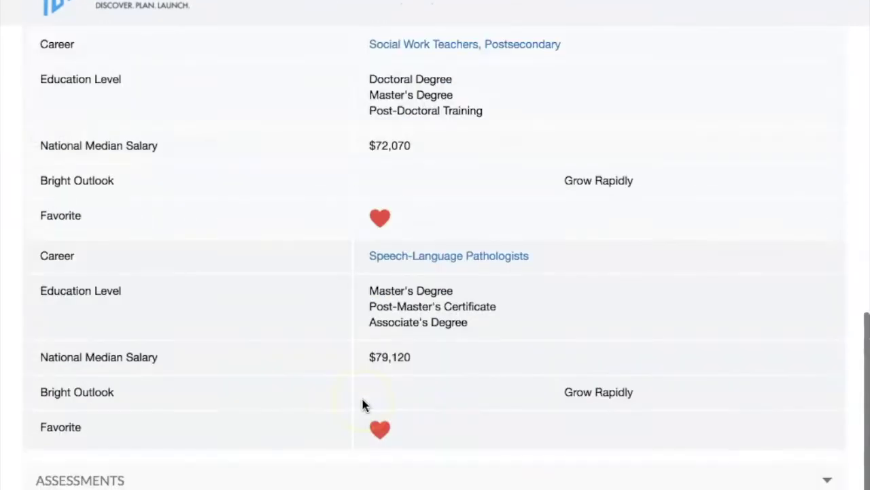
pyautogui.scroll(20, 362, 406)
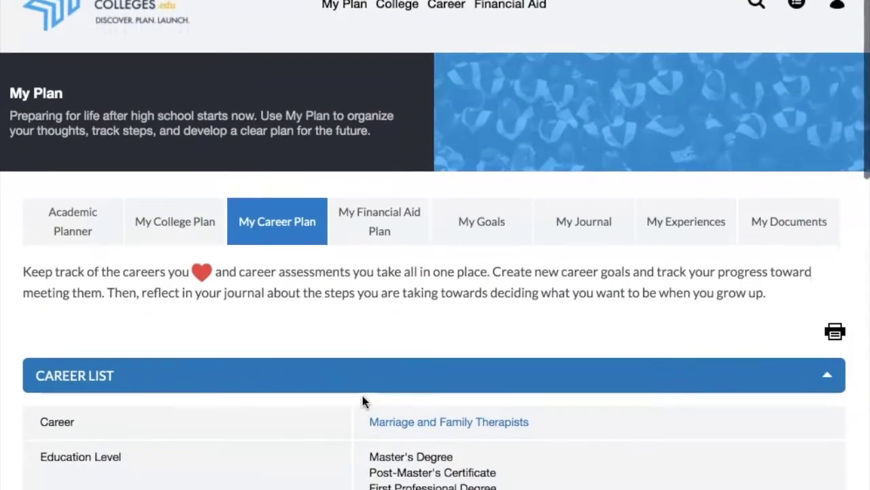
# - Open My Journal and look through its Academic Journal prompts
pyautogui.moveTo(361, 3)
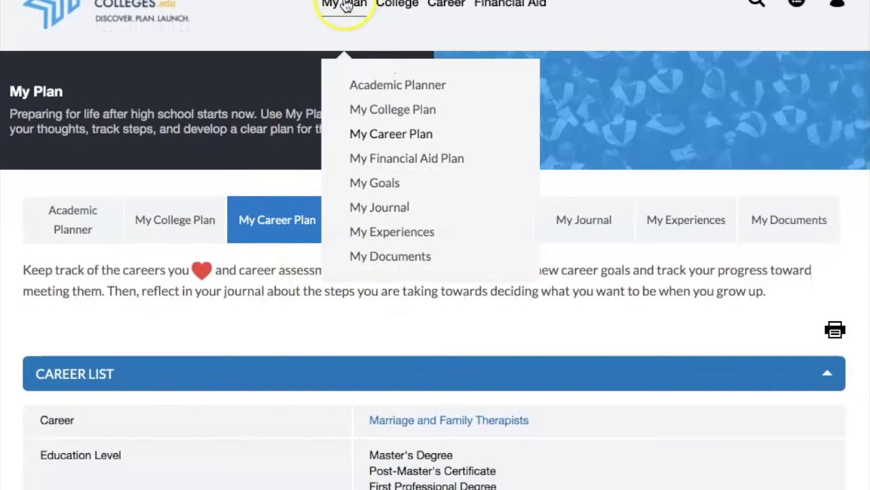
pyautogui.click(367, 208)
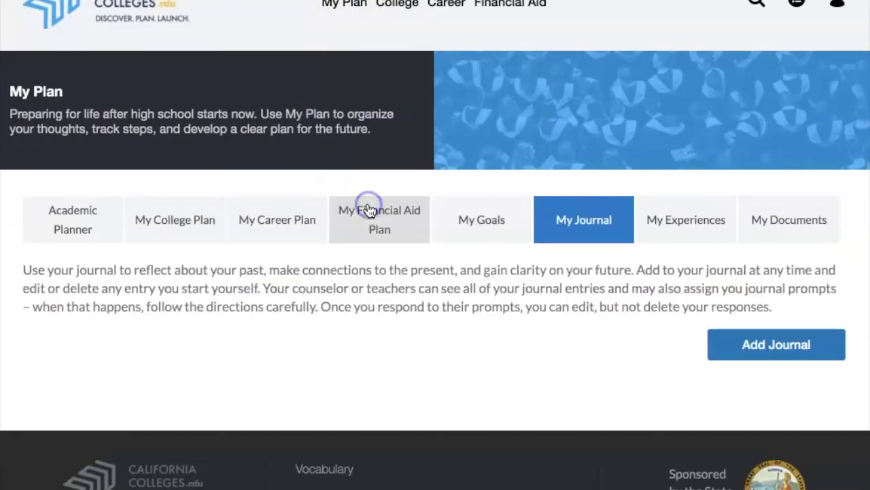
pyautogui.click(344, 311)
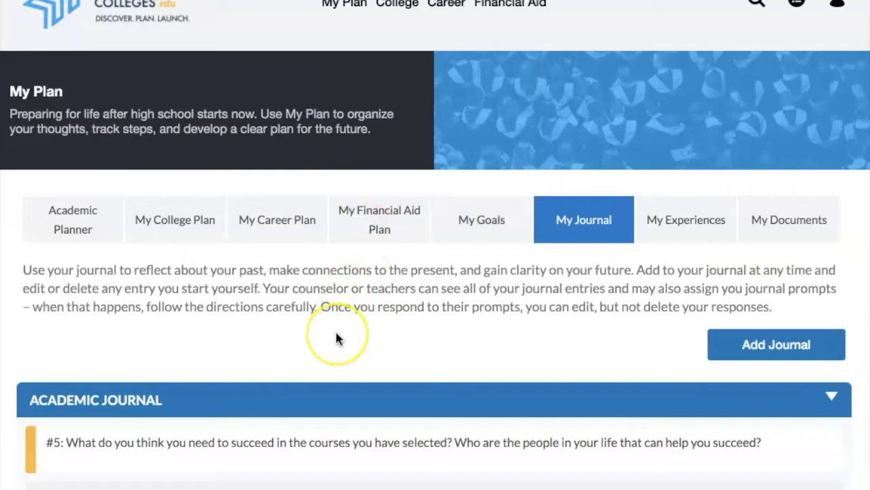
pyautogui.scroll(-10, 335, 338)
pyautogui.scroll(-3, 335, 329)
pyautogui.scroll(10, 335, 330)
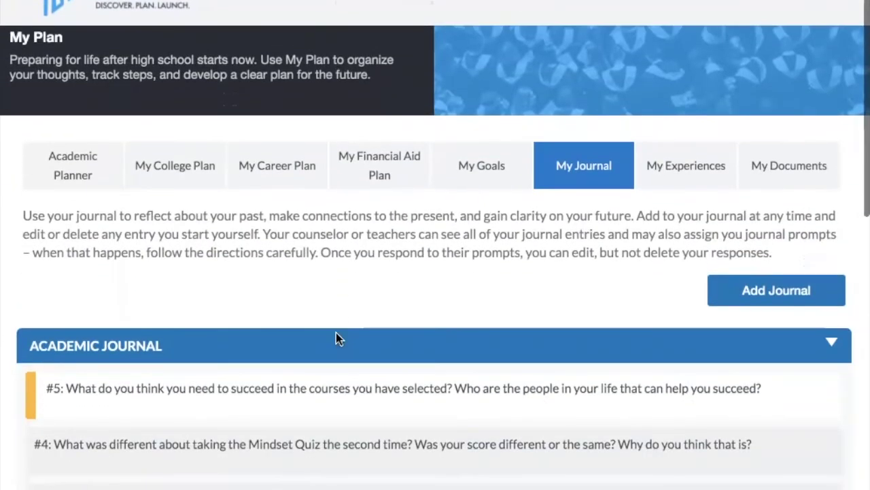
# - Return to My Career Plan and expand the career list to view the favorites again
pyautogui.click(276, 164)
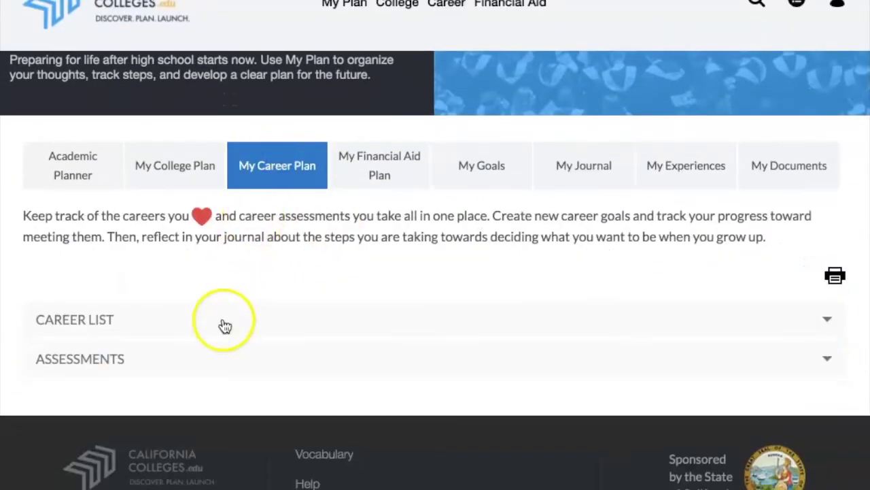
pyautogui.click(197, 322)
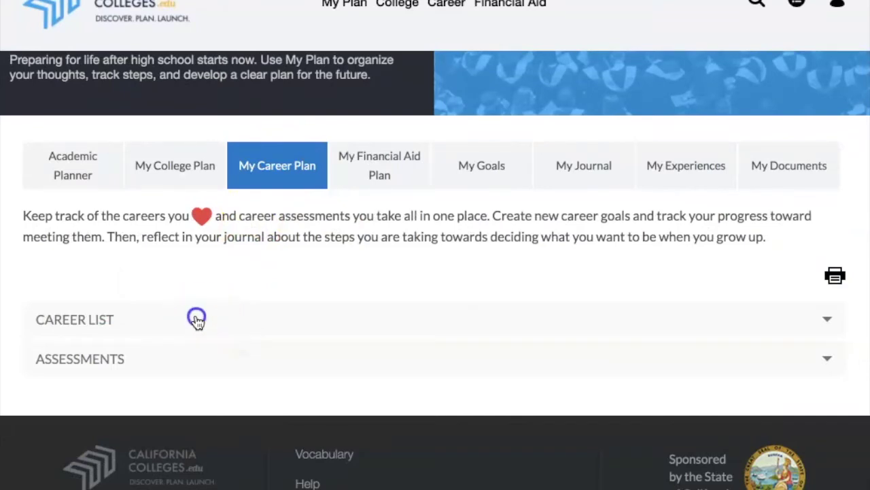
pyautogui.scroll(-1, 198, 323)
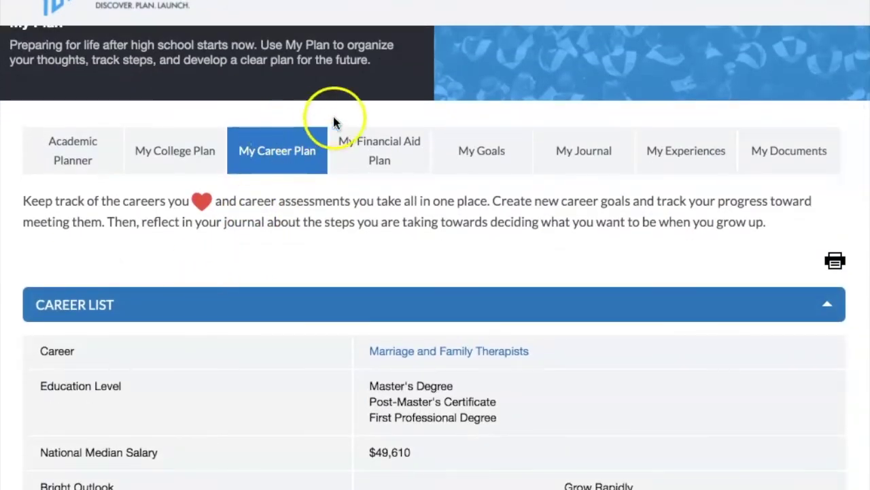
# - Go back to My Journal, collapse the Academic Journal and expand the Career Journal prompts
pyautogui.click(571, 153)
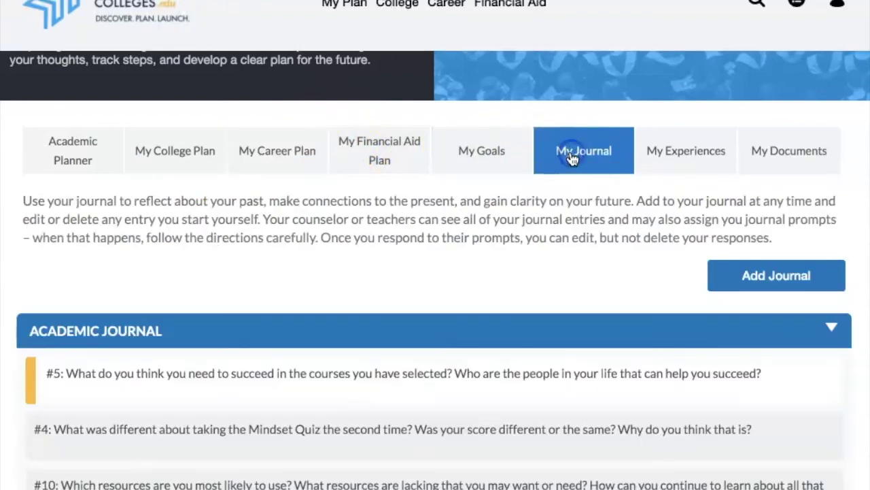
pyautogui.scroll(-3, 439, 305)
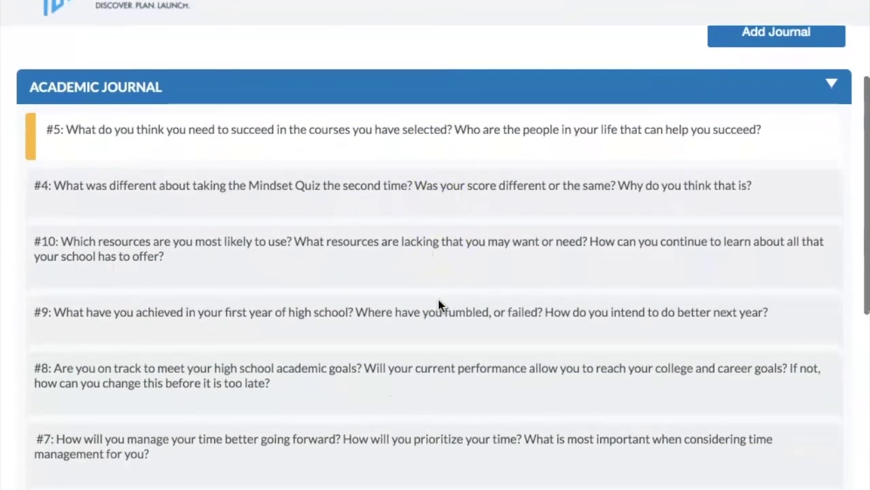
pyautogui.click(832, 87)
pyautogui.scroll(-8, 830, 88)
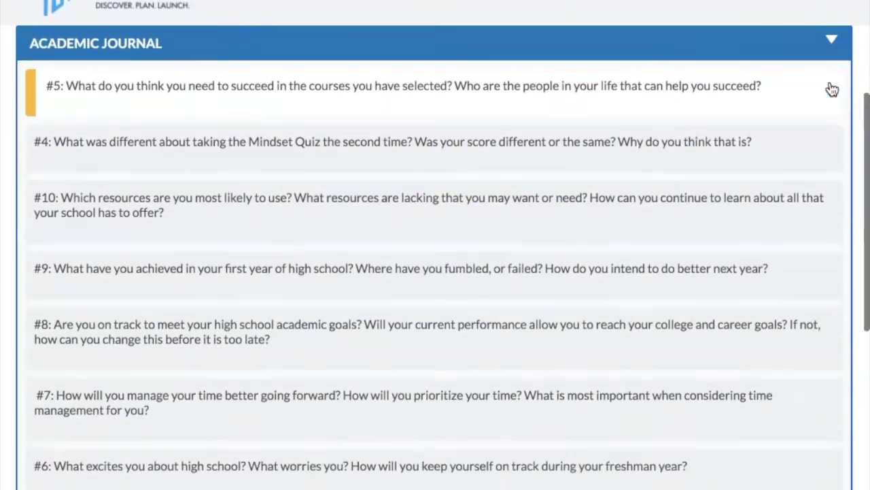
pyautogui.click(214, 227)
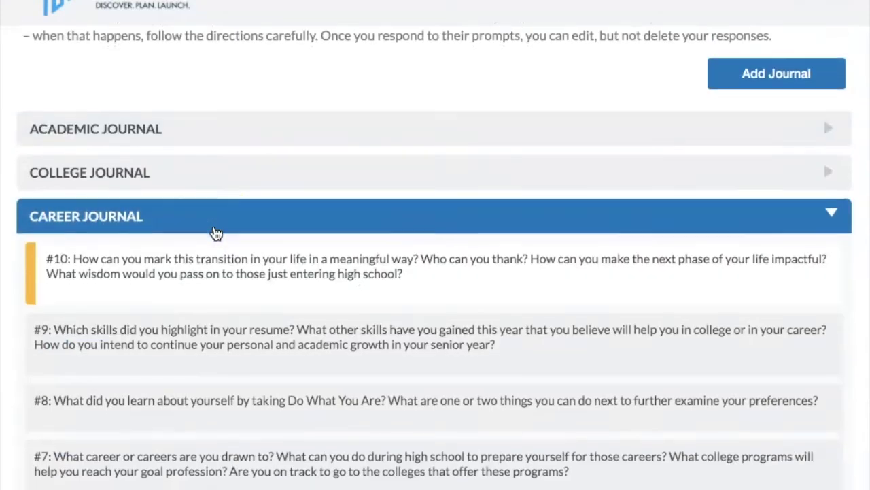
# - Select Career Journal prompt #1, "Why is it important to choose a career that aligns to your interests?"
pyautogui.scroll(-9, 212, 234)
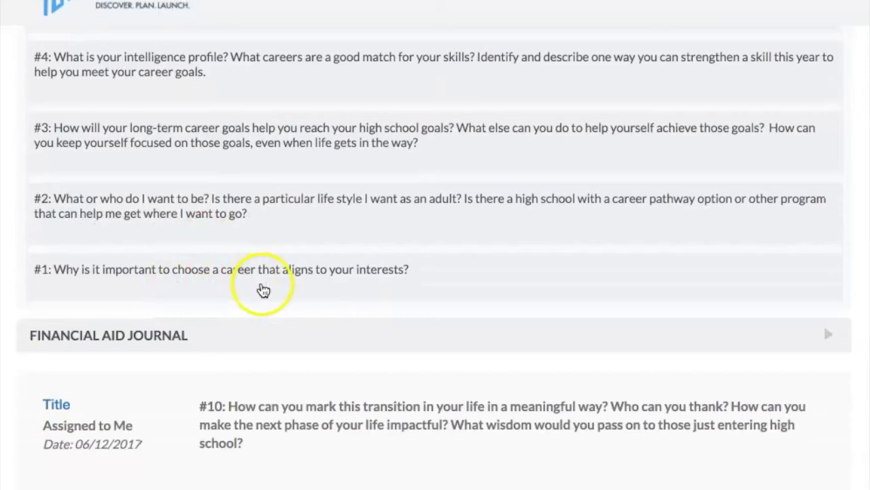
pyautogui.click(263, 287)
pyautogui.click(286, 283)
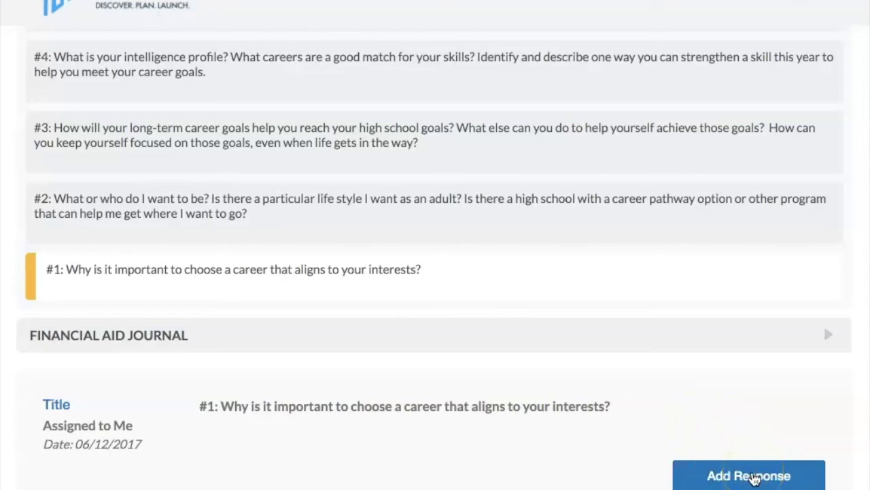
# - Add the response "test" to Career Journal prompt #1 and save it
pyautogui.click(748, 478)
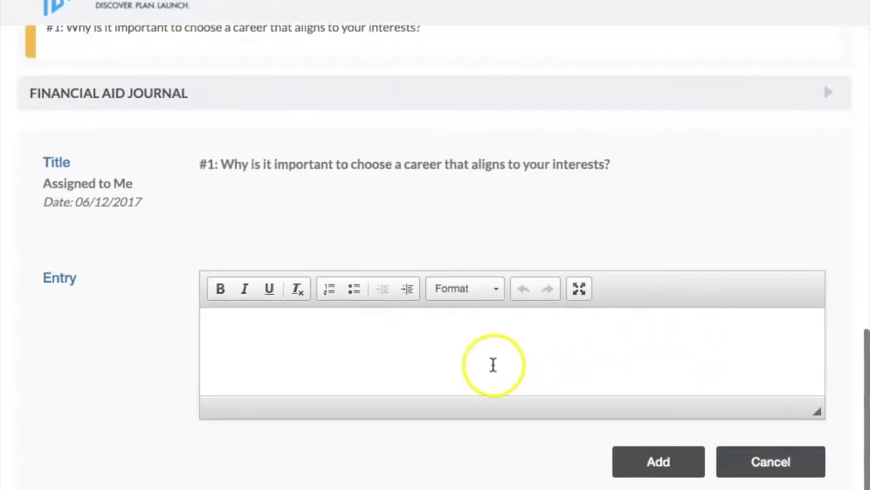
pyautogui.click(493, 363)
pyautogui.write('test')
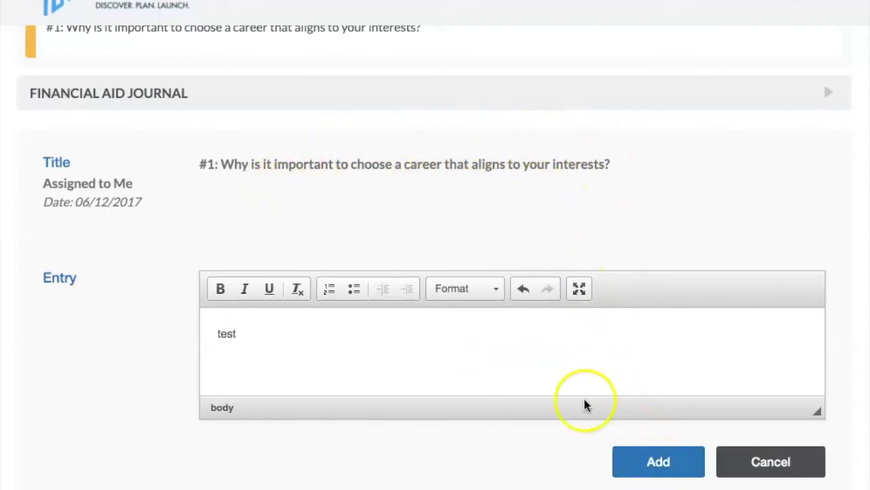
pyautogui.click(656, 467)
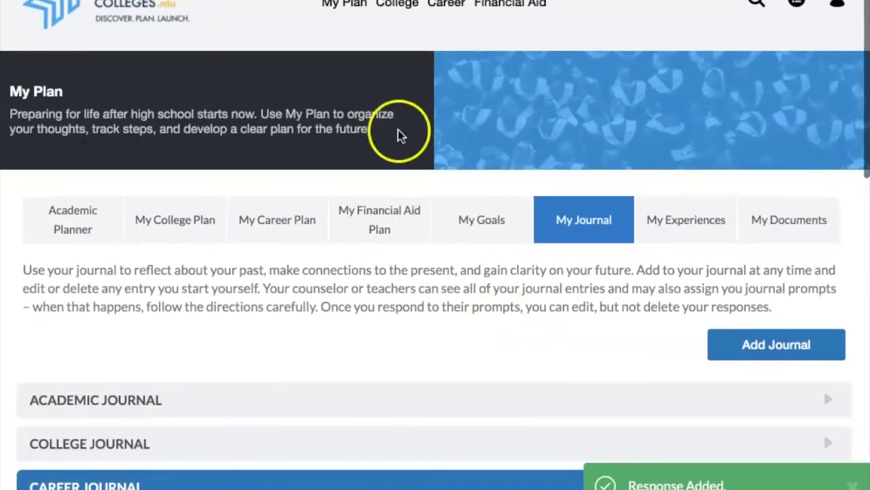
# - Open My Career Plan from the My Plan section
pyautogui.click(344, 13)
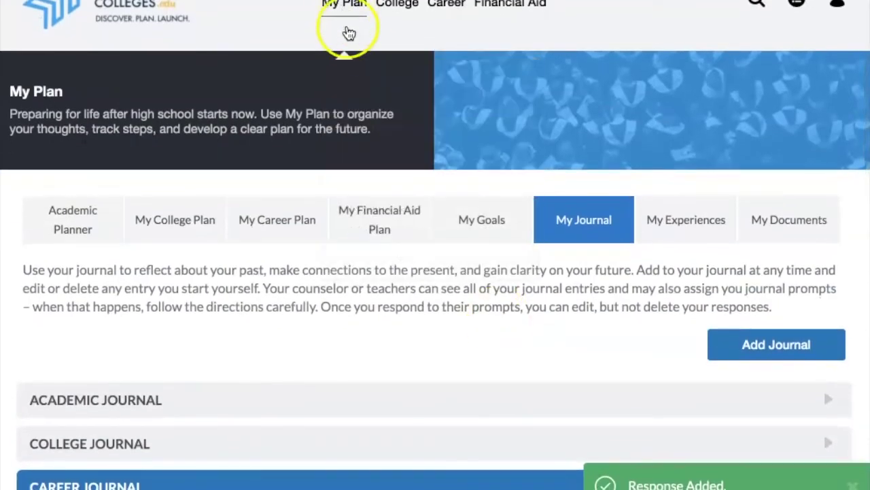
pyautogui.click(348, 10)
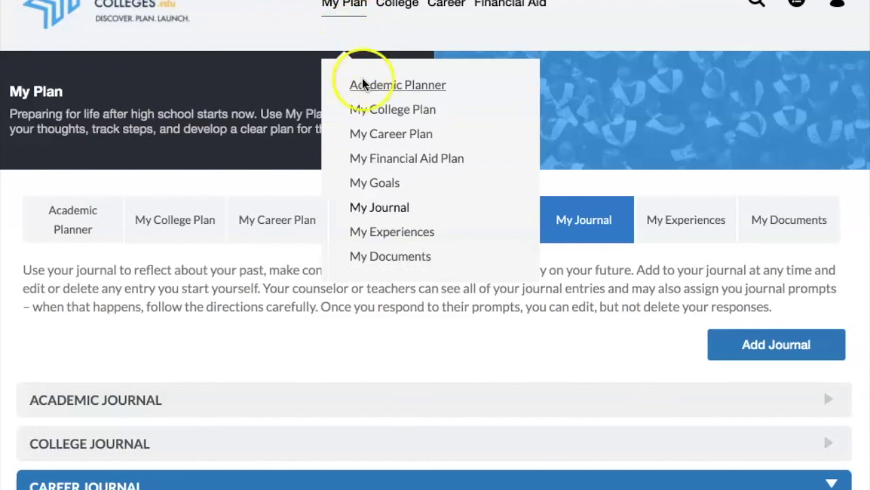
pyautogui.click(381, 138)
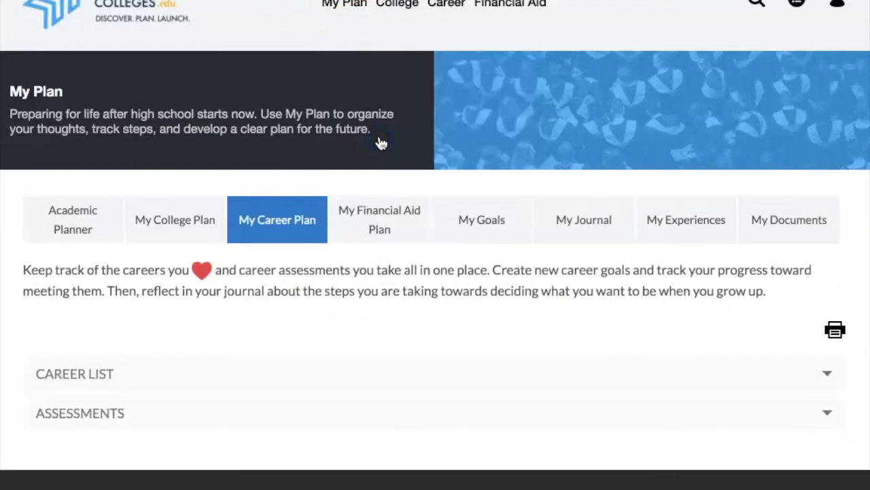
# - Return to My Journal and open Career Journal prompt #1 to review its saved entry
pyautogui.click(572, 229)
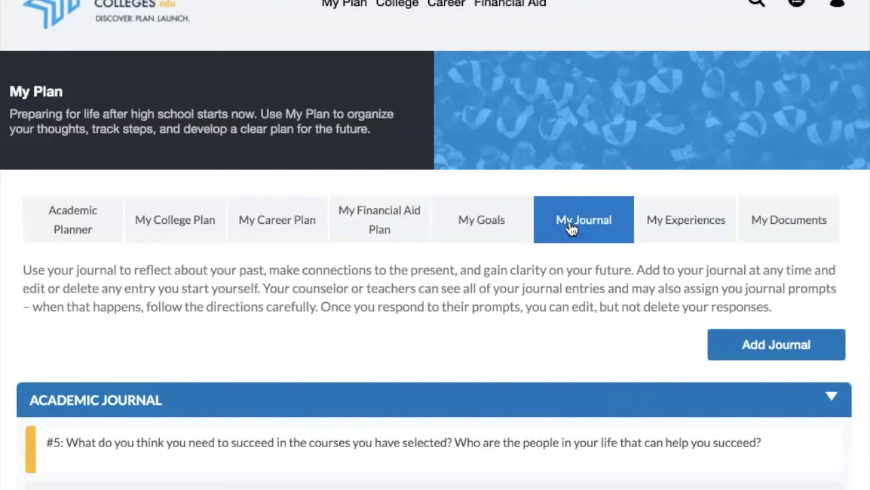
pyautogui.scroll(-10, 471, 394)
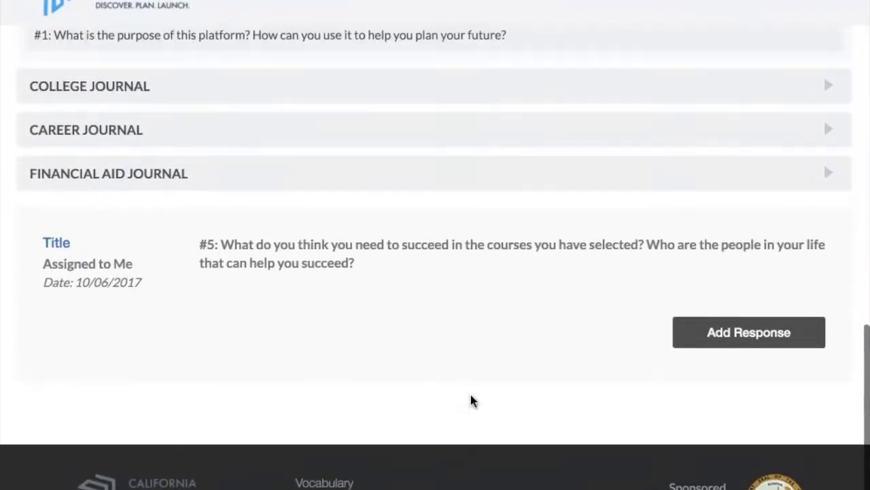
pyautogui.scroll(2, 470, 401)
pyautogui.click(128, 228)
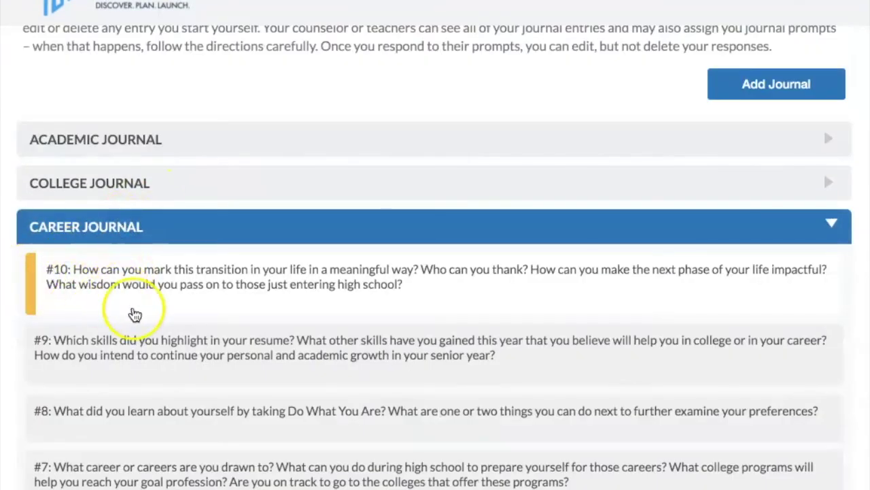
pyautogui.scroll(-10, 134, 314)
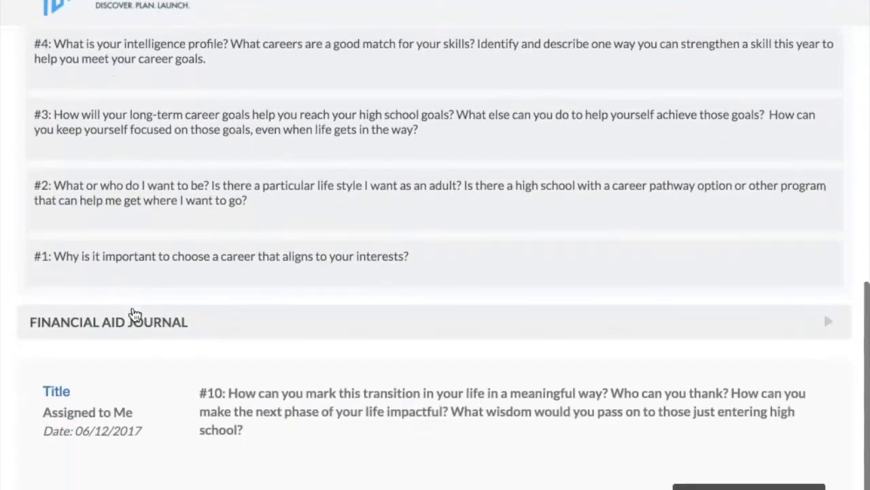
pyautogui.click(146, 243)
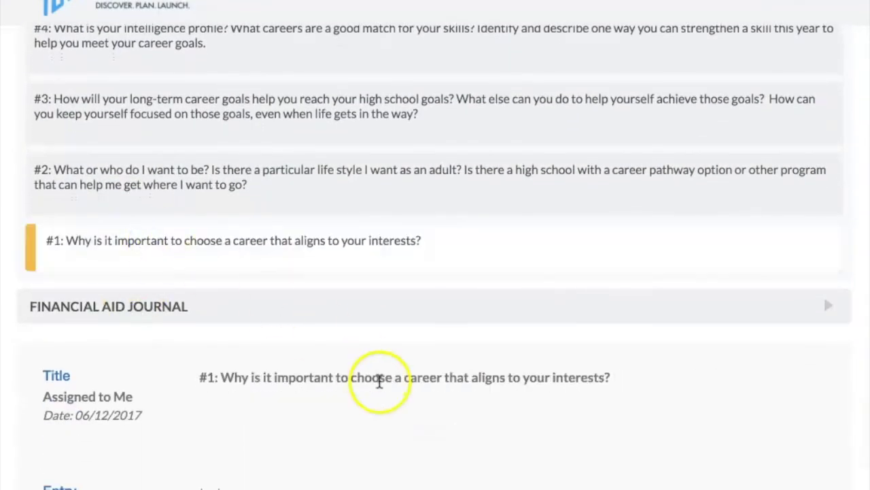
pyautogui.scroll(-2, 380, 381)
pyautogui.scroll(-1, 379, 380)
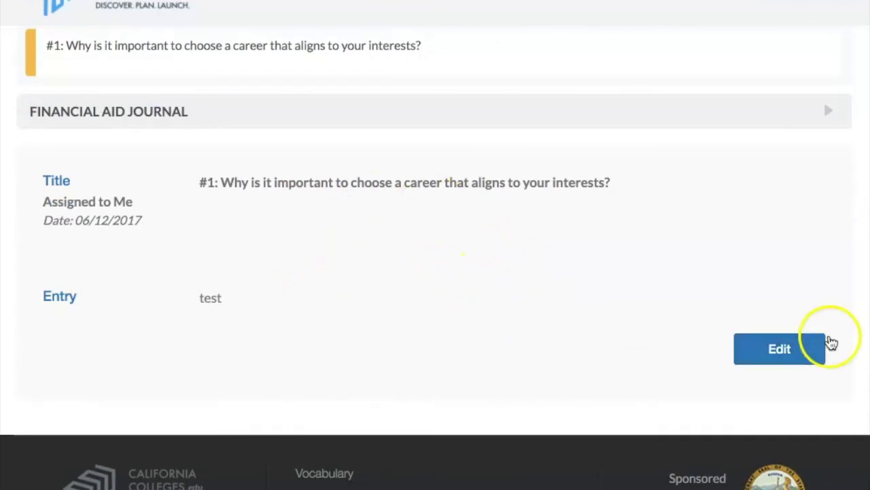
# - Open My Tasks and expand the Current Task list
pyautogui.scroll(10, 592, 342)
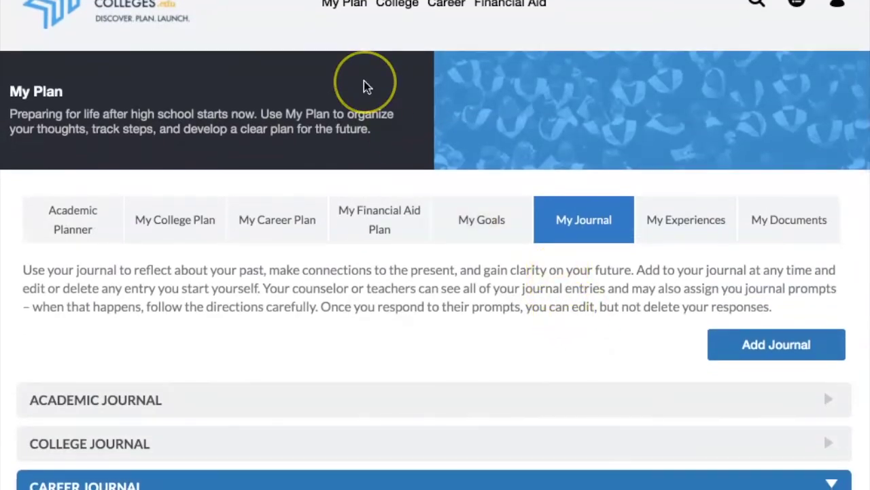
pyautogui.click(355, 26)
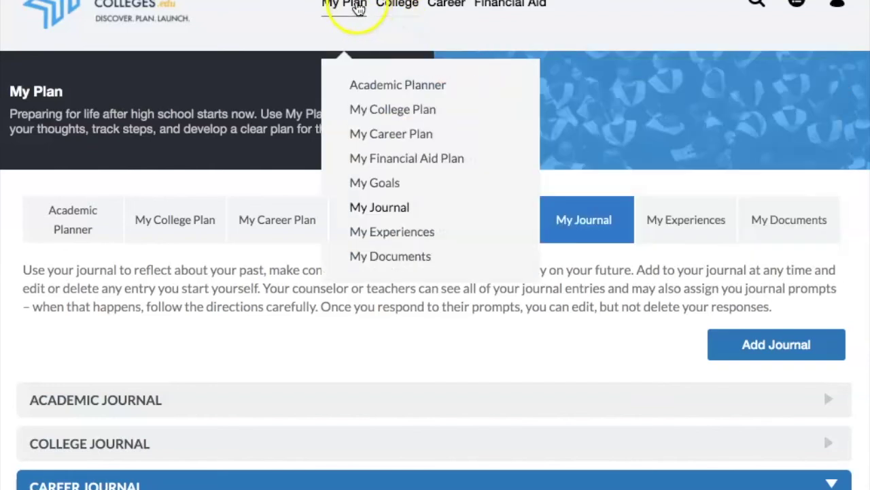
pyautogui.moveTo(400, 6)
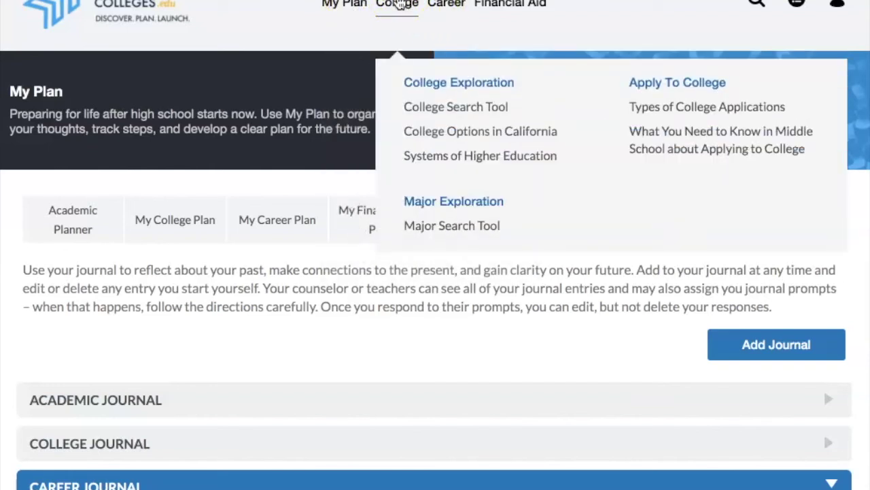
pyautogui.click(801, 4)
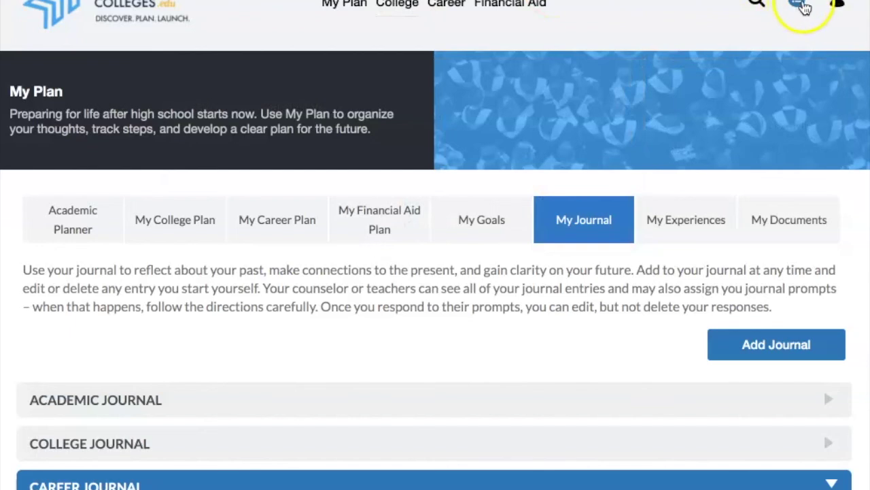
pyautogui.click(796, 7)
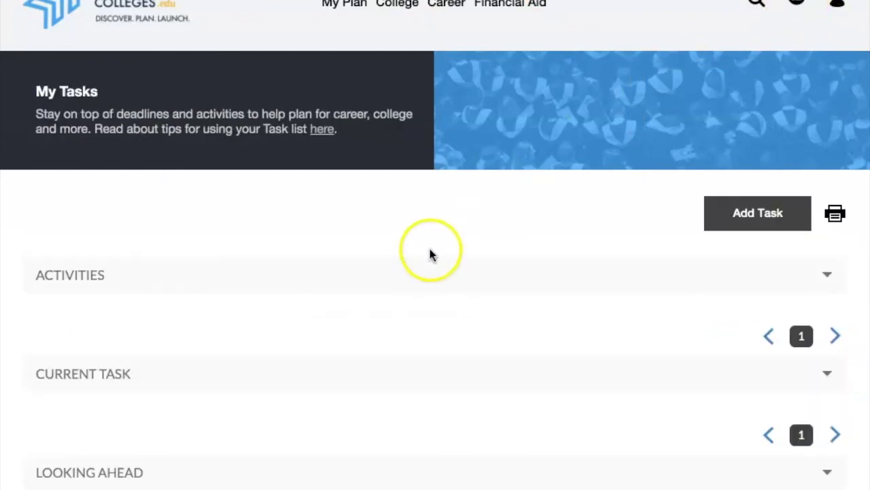
pyautogui.scroll(-3, 429, 253)
pyautogui.click(348, 290)
pyautogui.scroll(-3, 349, 294)
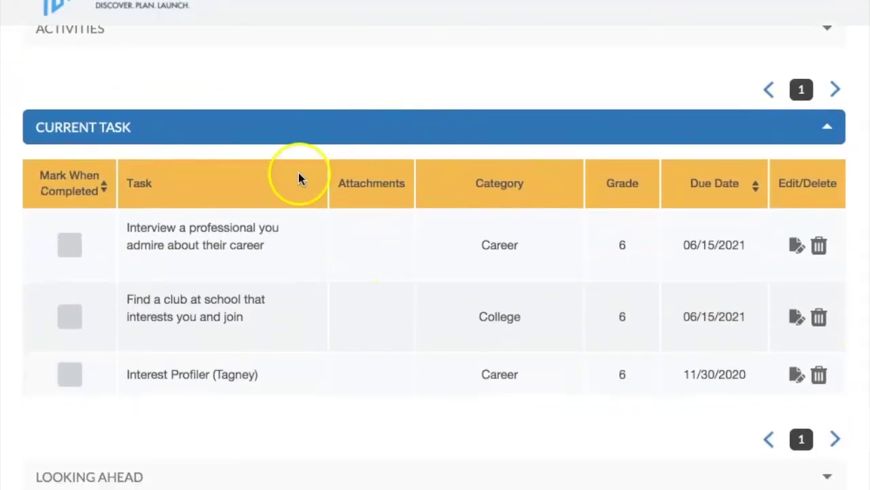
# - Mark the Interest Profiler task in the Current Task list as completed and confirm it
pyautogui.scroll(3, 297, 179)
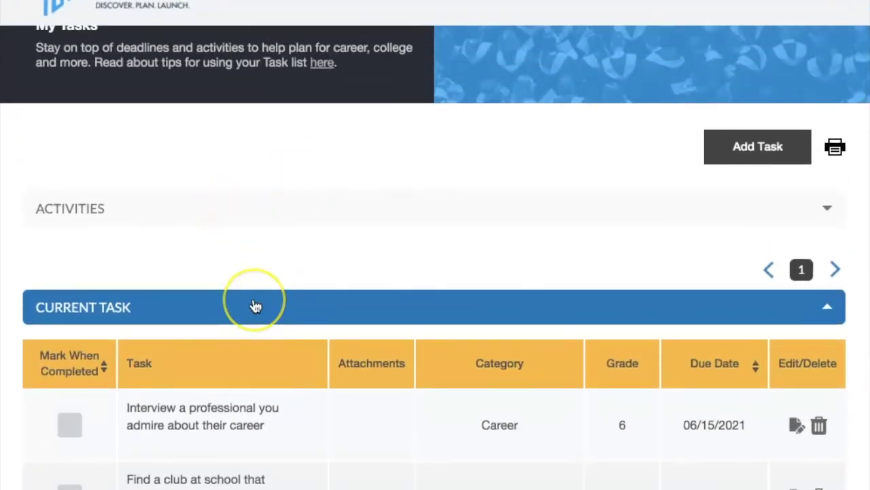
pyautogui.scroll(-3, 255, 304)
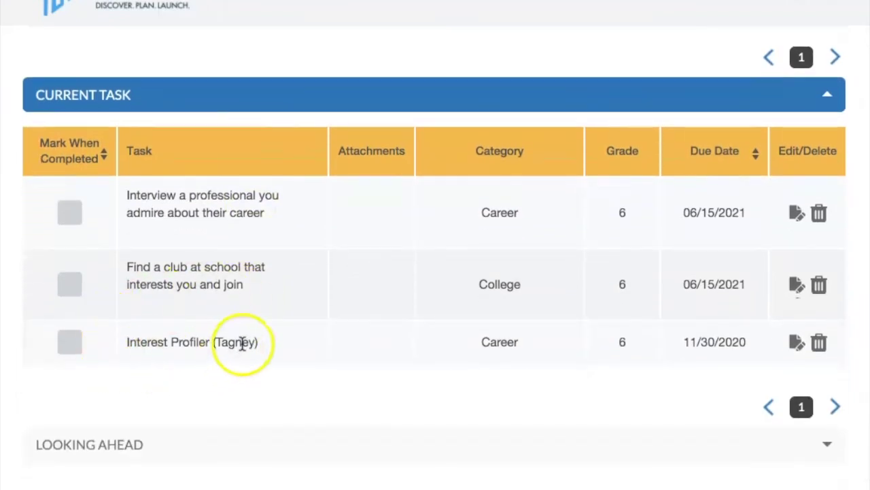
pyautogui.click(73, 345)
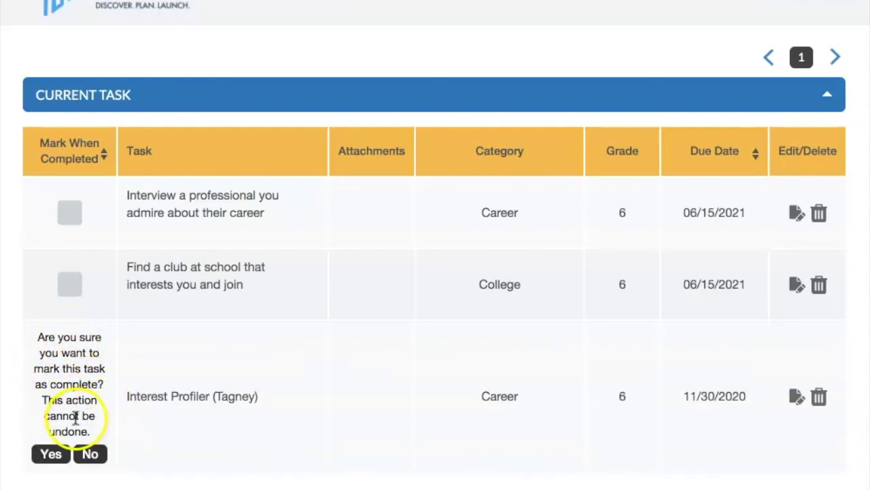
pyautogui.click(53, 454)
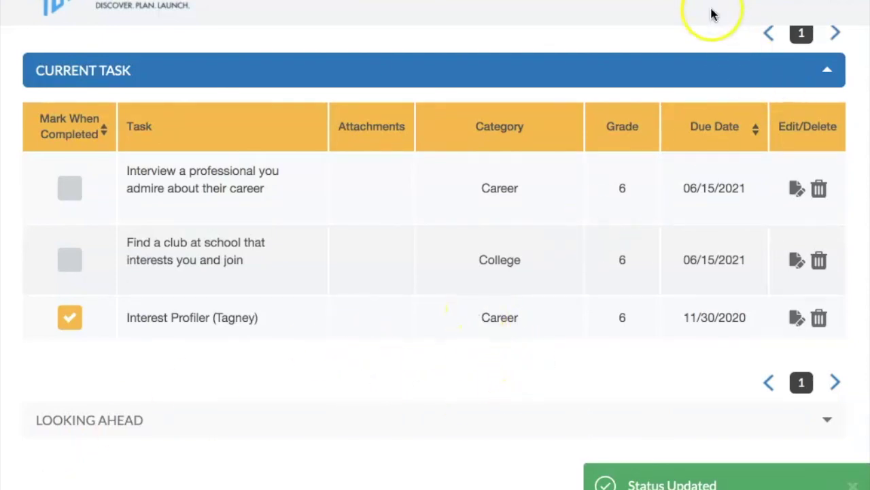
# - Sign out of the account
pyautogui.click(842, 4)
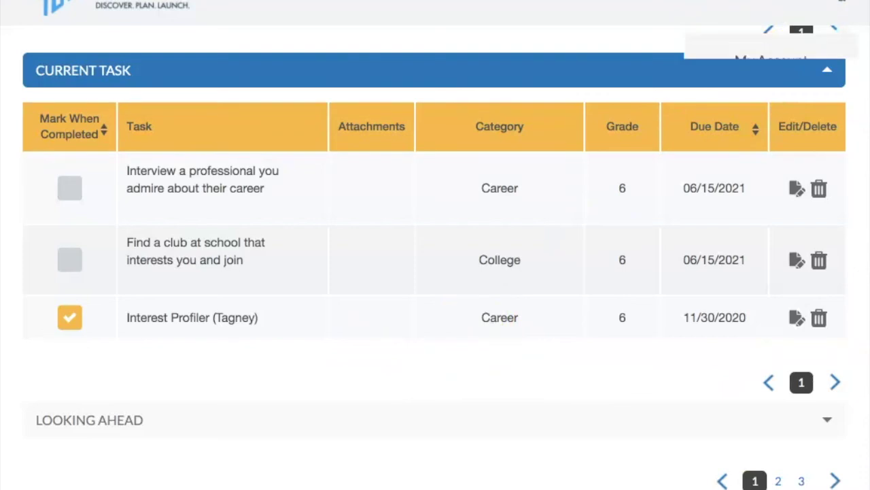
pyautogui.click(784, 87)
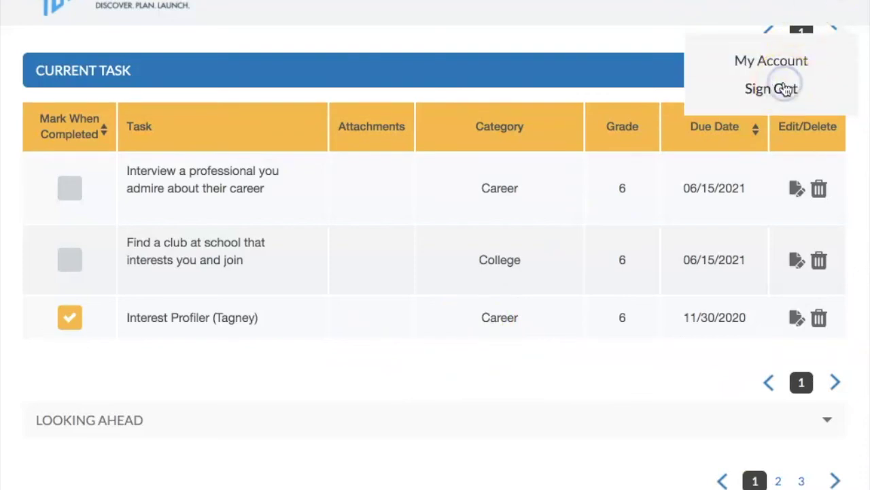